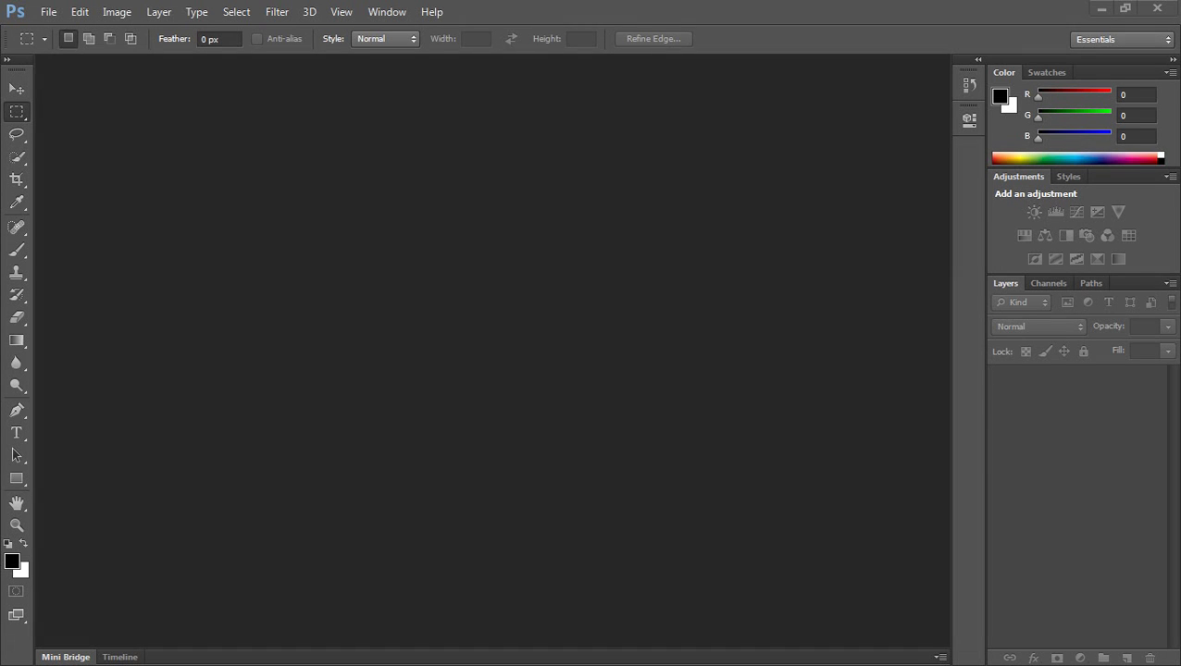
Open the File menu to begin creating a new document
click(51, 11)
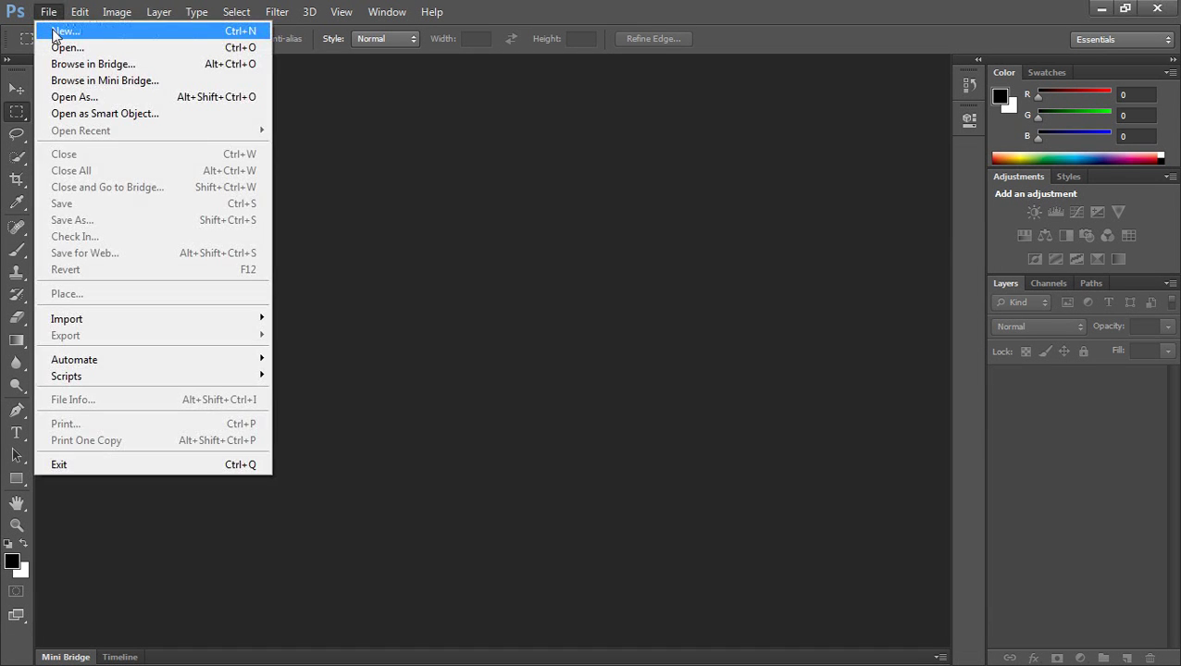
Create a new 300 × 200 px white-background document from the Web preset
click(53, 25)
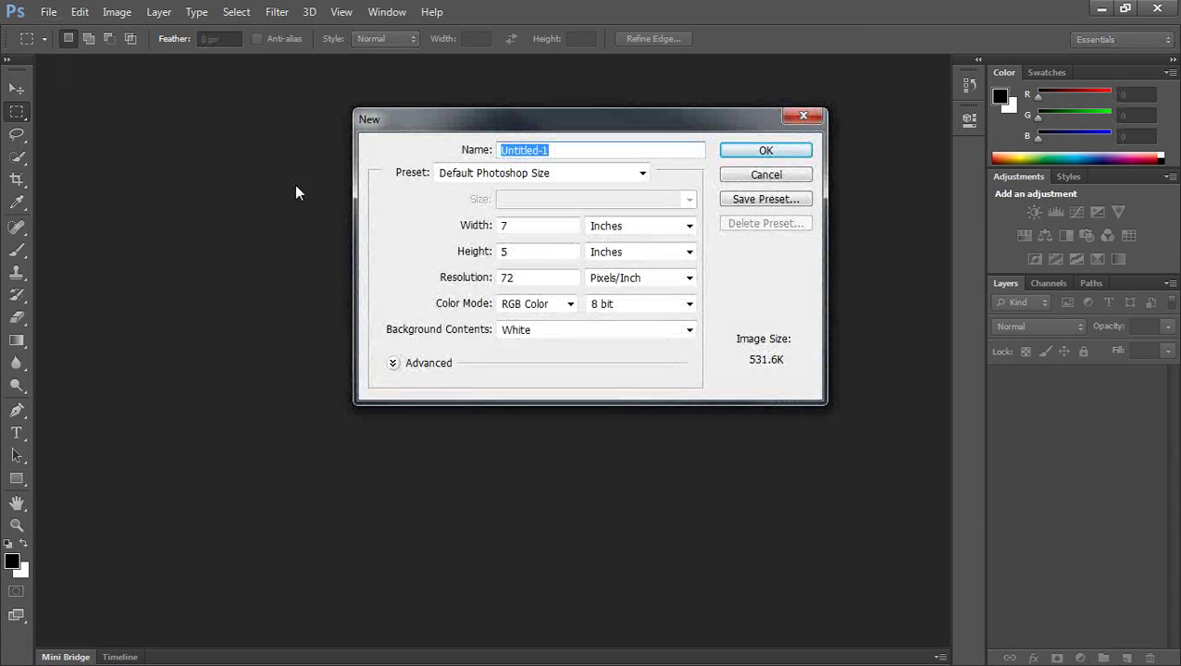
click(541, 174)
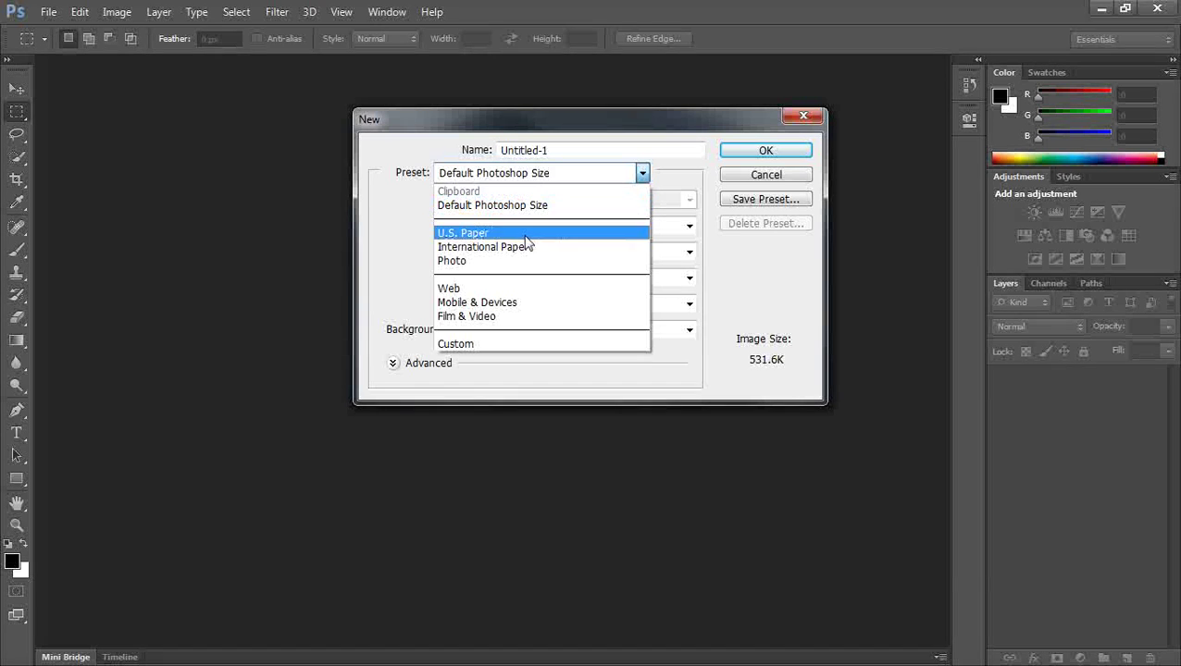
click(482, 289)
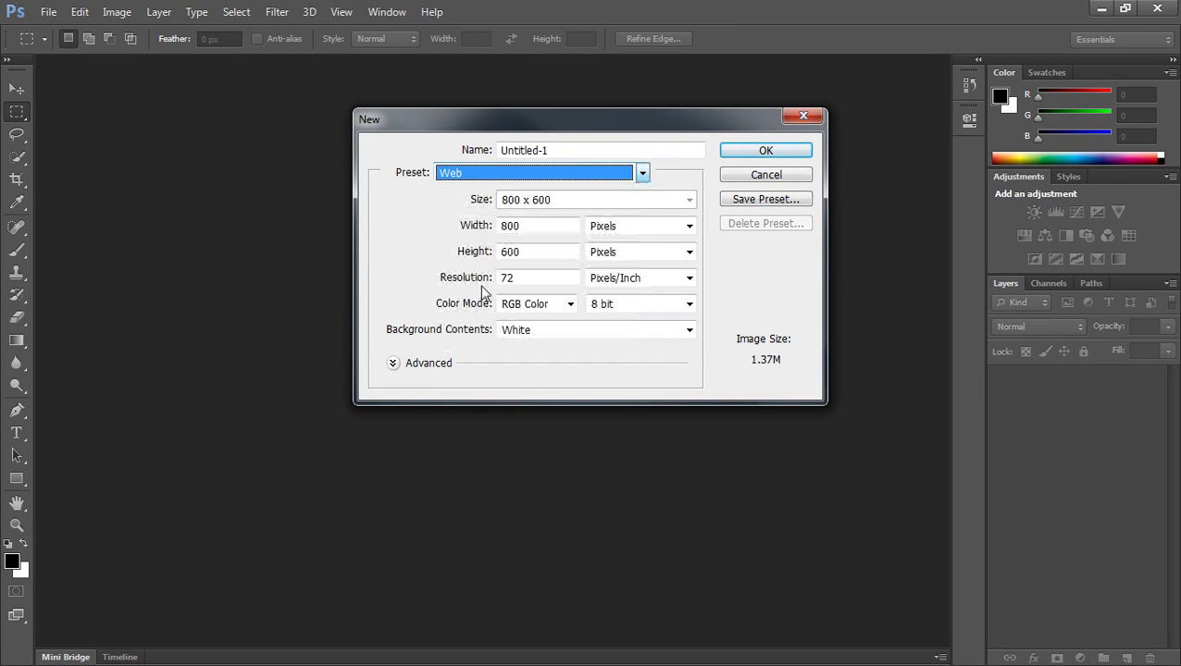
click(541, 200)
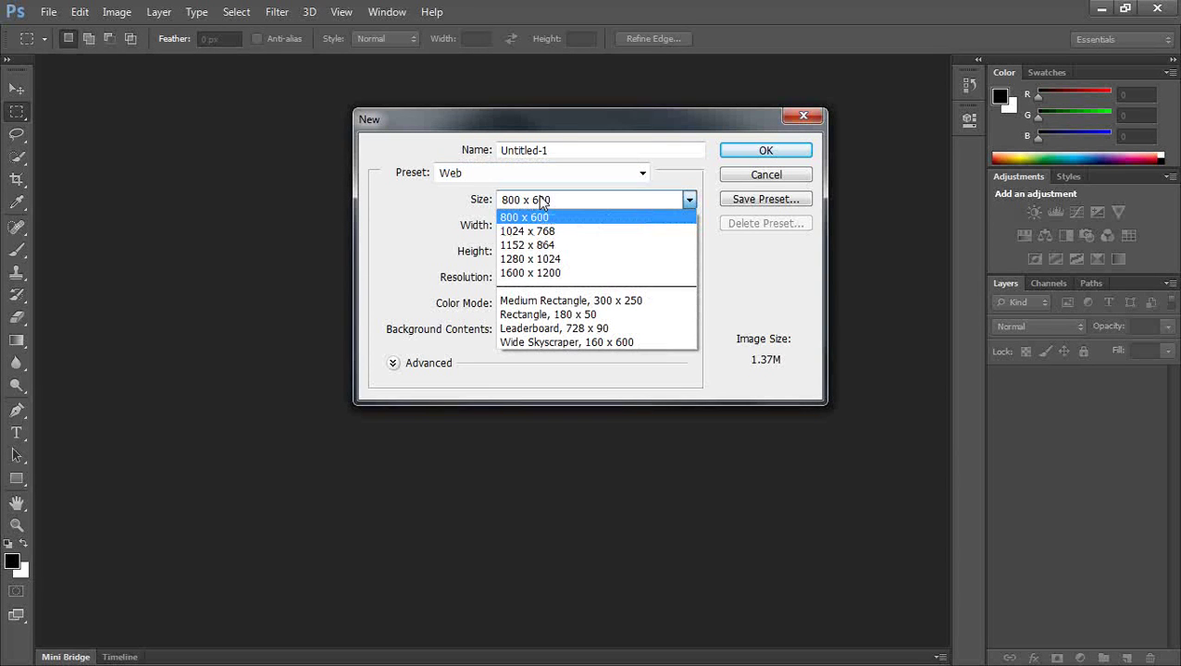
click(541, 200)
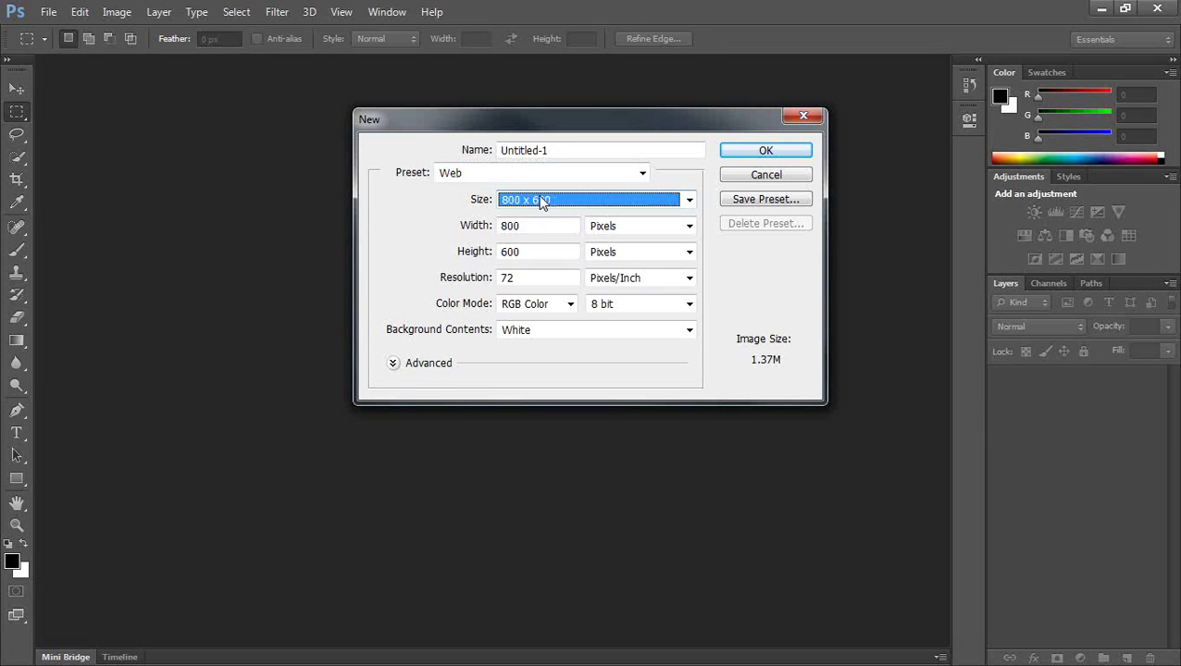
click(536, 232)
drag(536, 232, 482, 231)
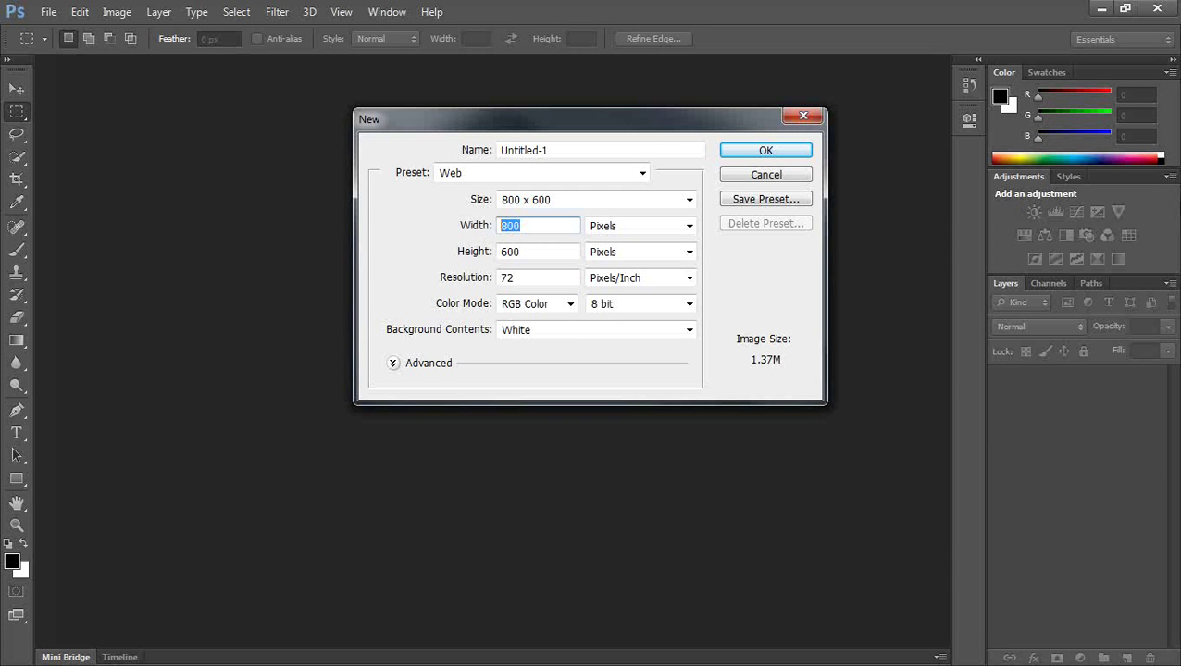
text(300)
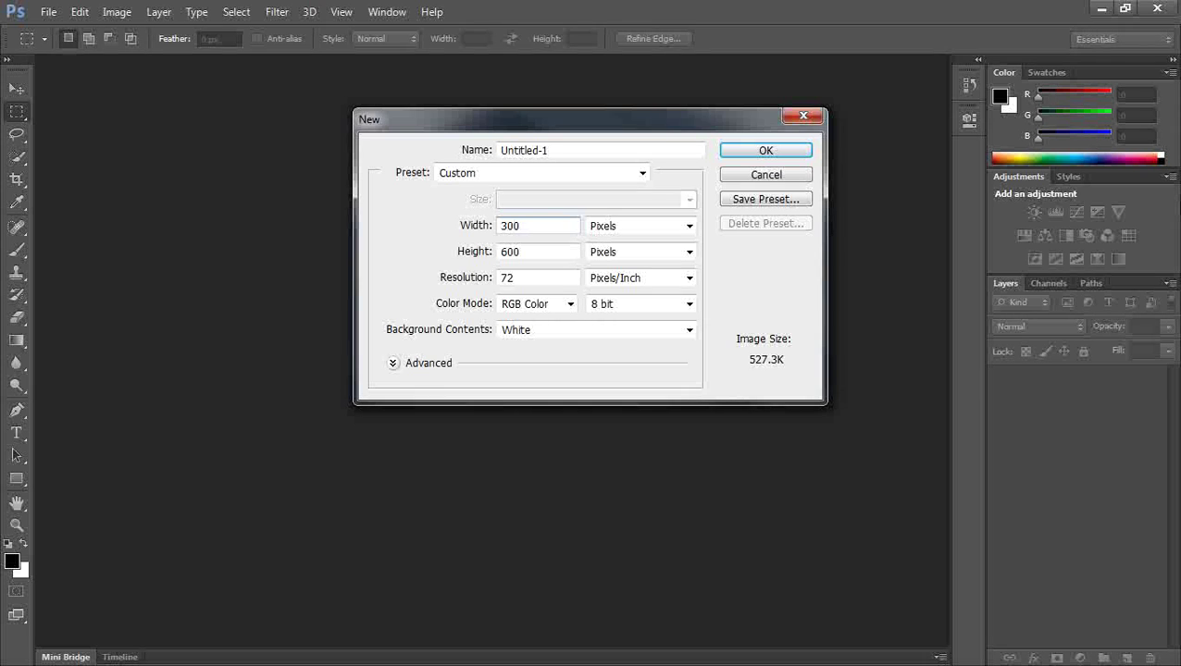
key(Tab)
key(Tab)
text(200)
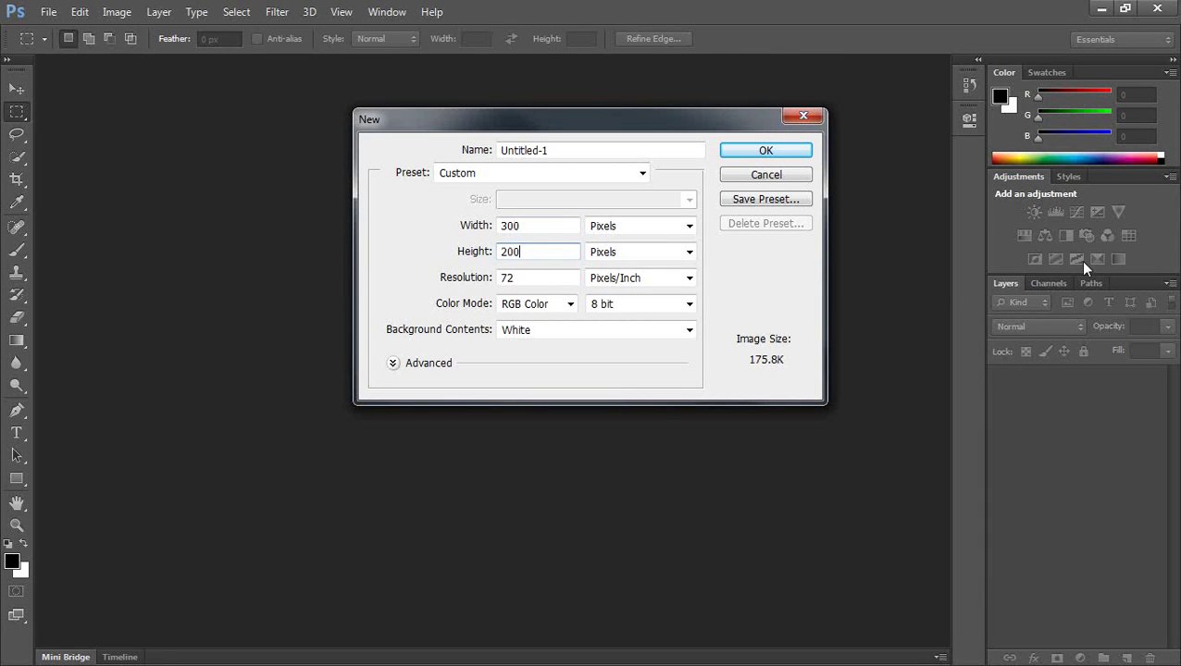
click(762, 151)
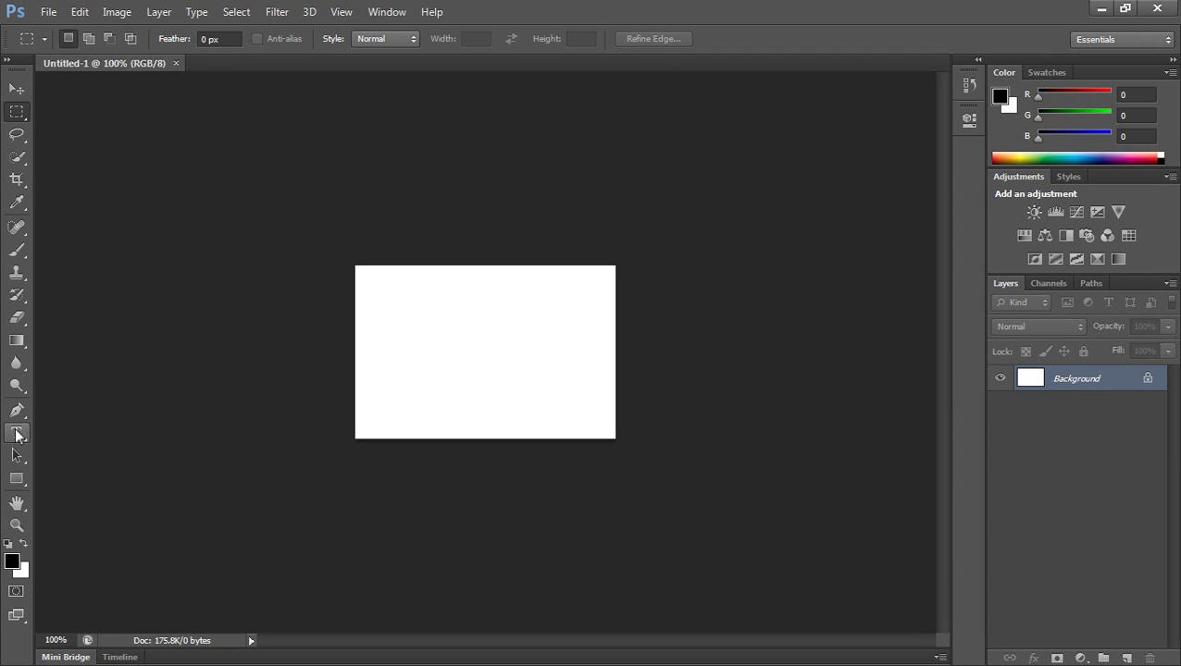
Type a first name as a new text layer on the canvas and commit it
click(17, 434)
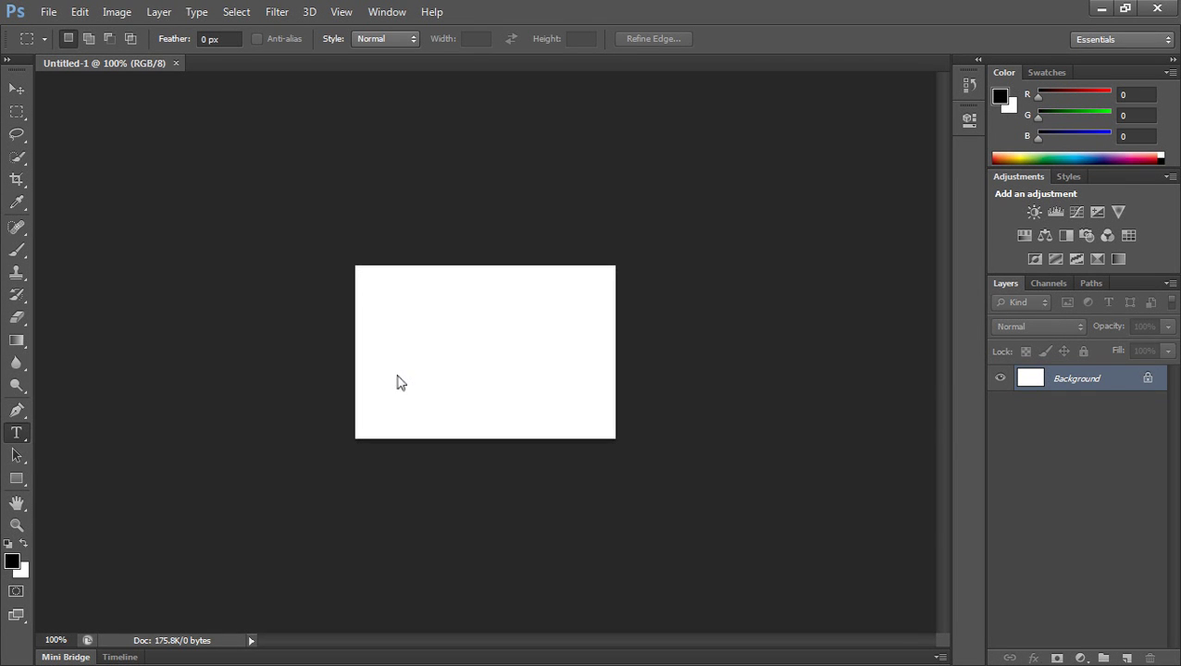
click(18, 434)
click(15, 433)
click(396, 358)
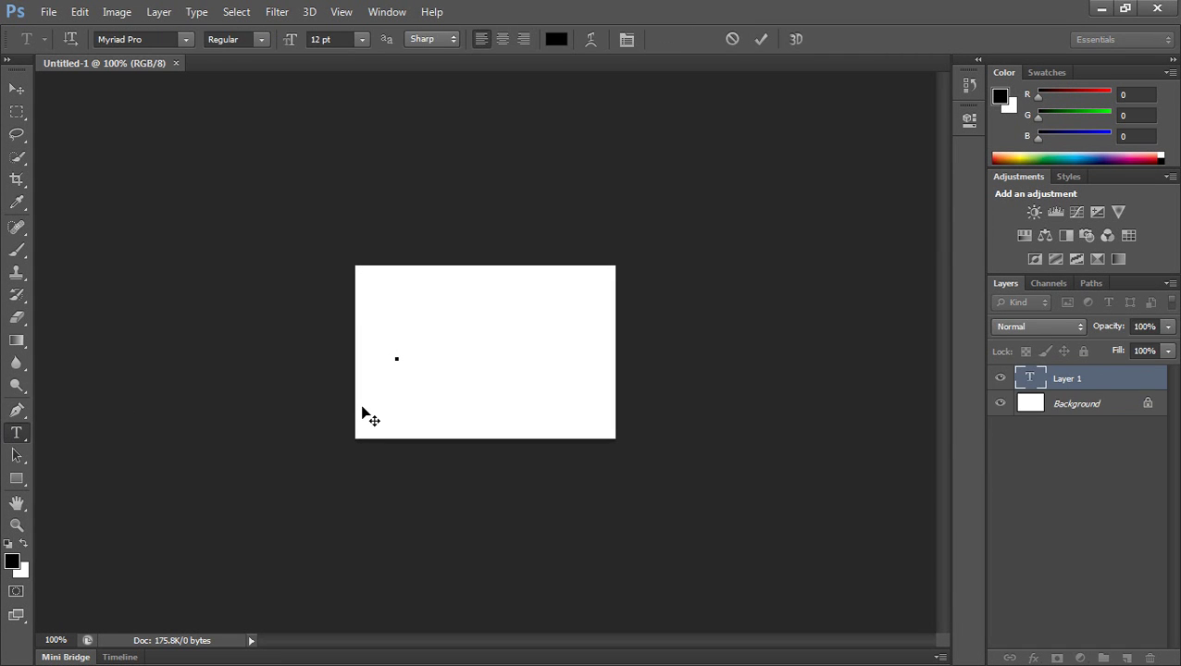
text(Mike)
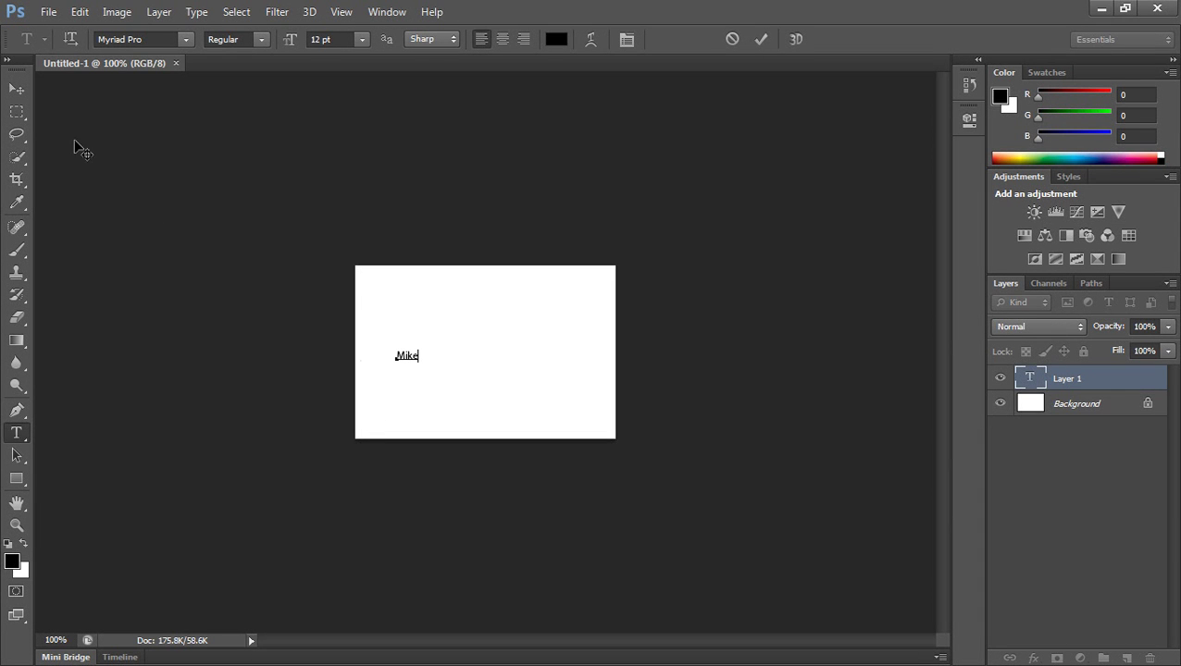
click(19, 92)
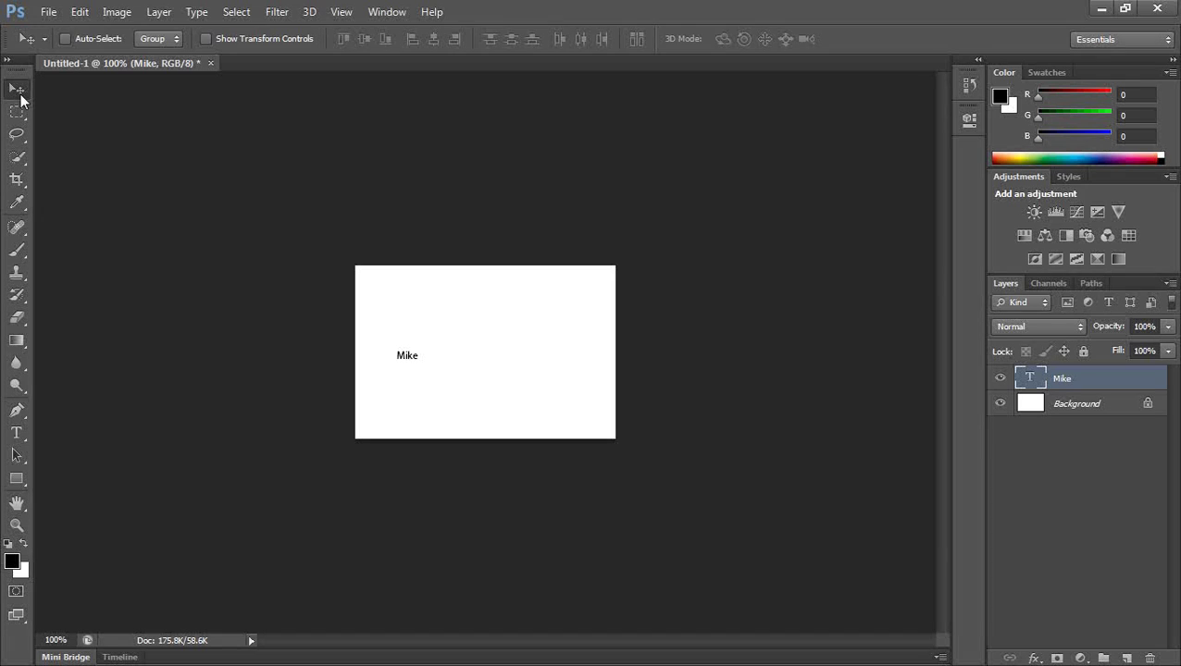
Free-transform the name text to about 854% × 583% and shift it slightly lower
click(77, 13)
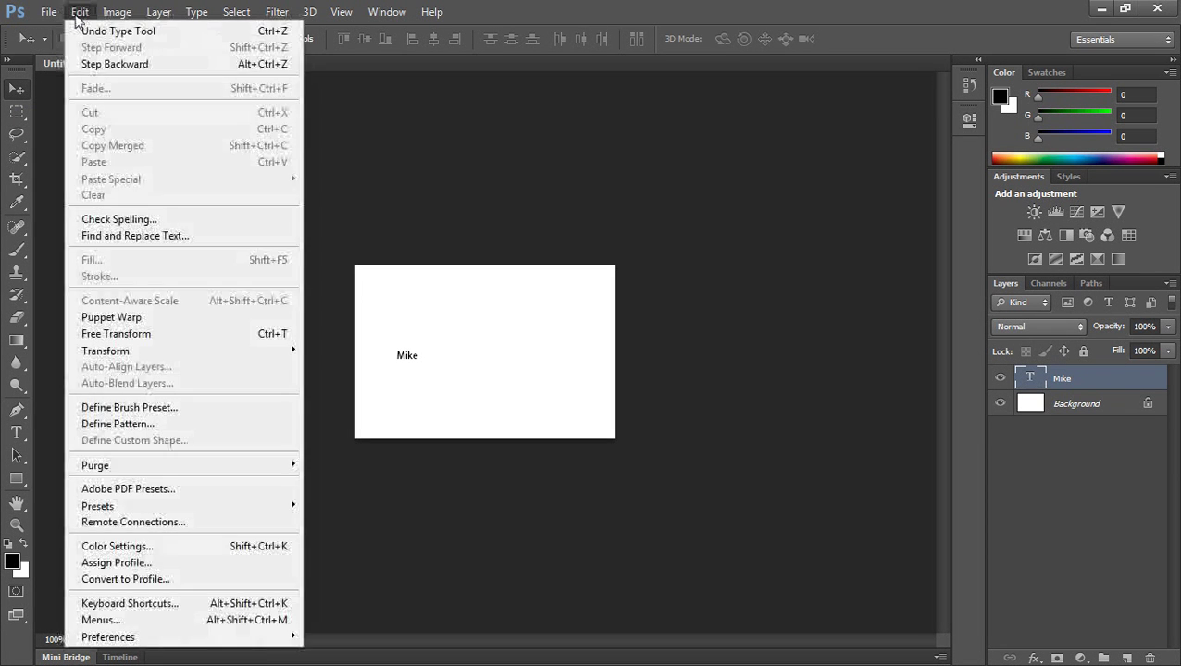
click(103, 335)
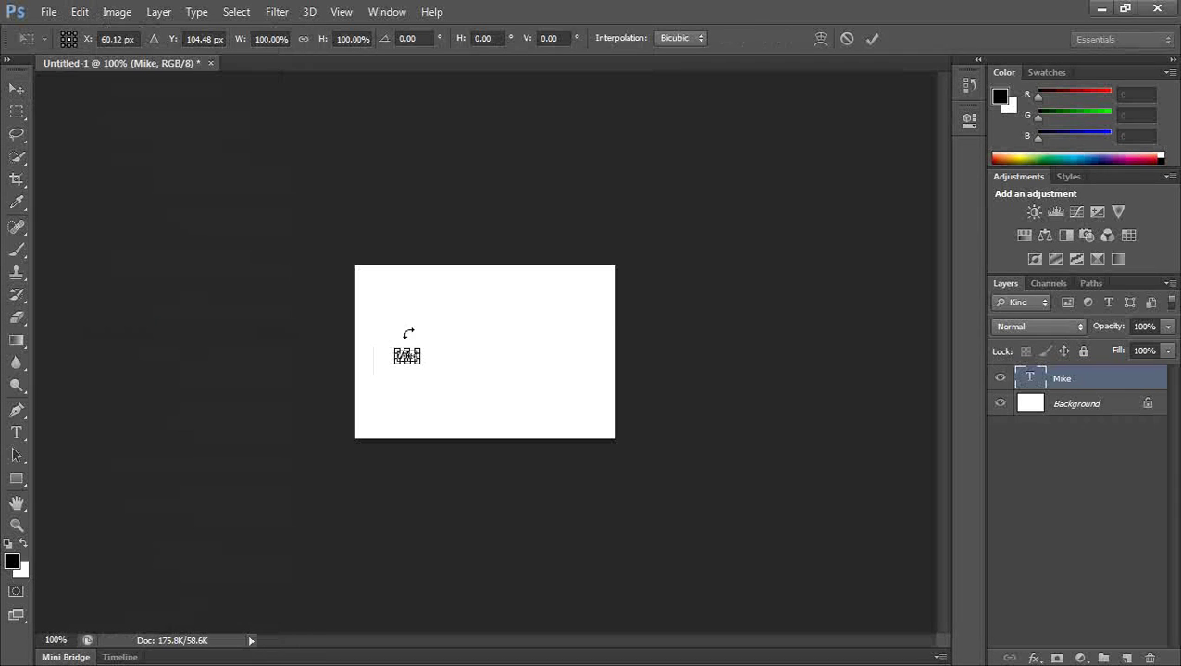
drag(422, 348, 581, 294)
drag(523, 321, 525, 339)
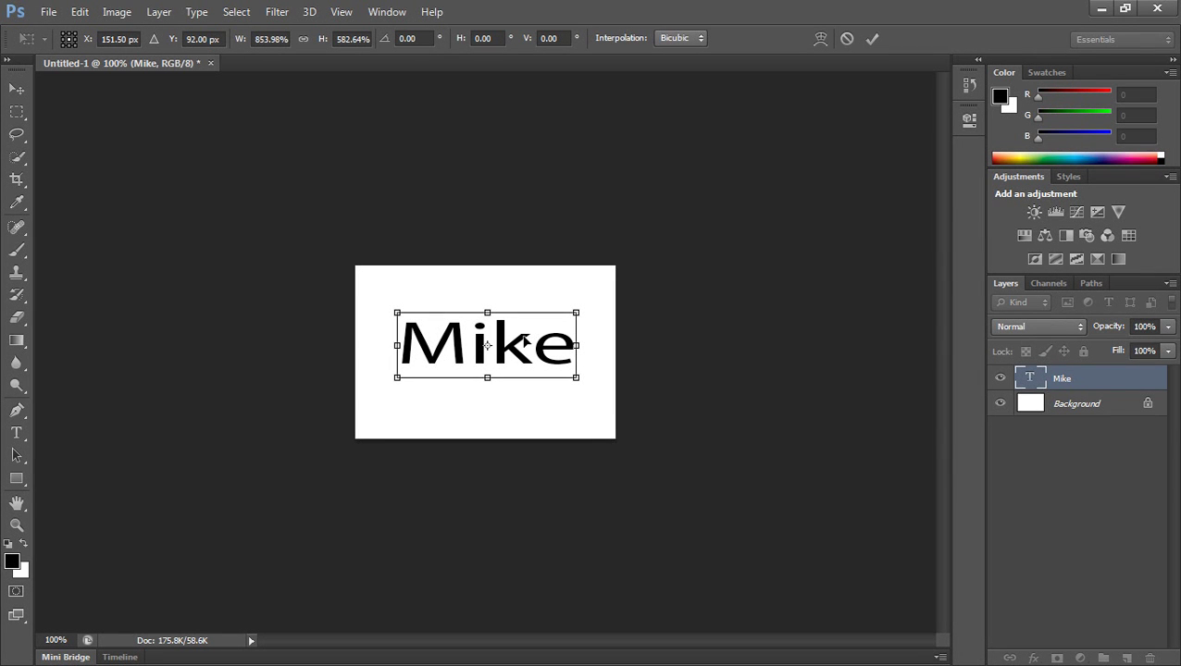
key(Return)
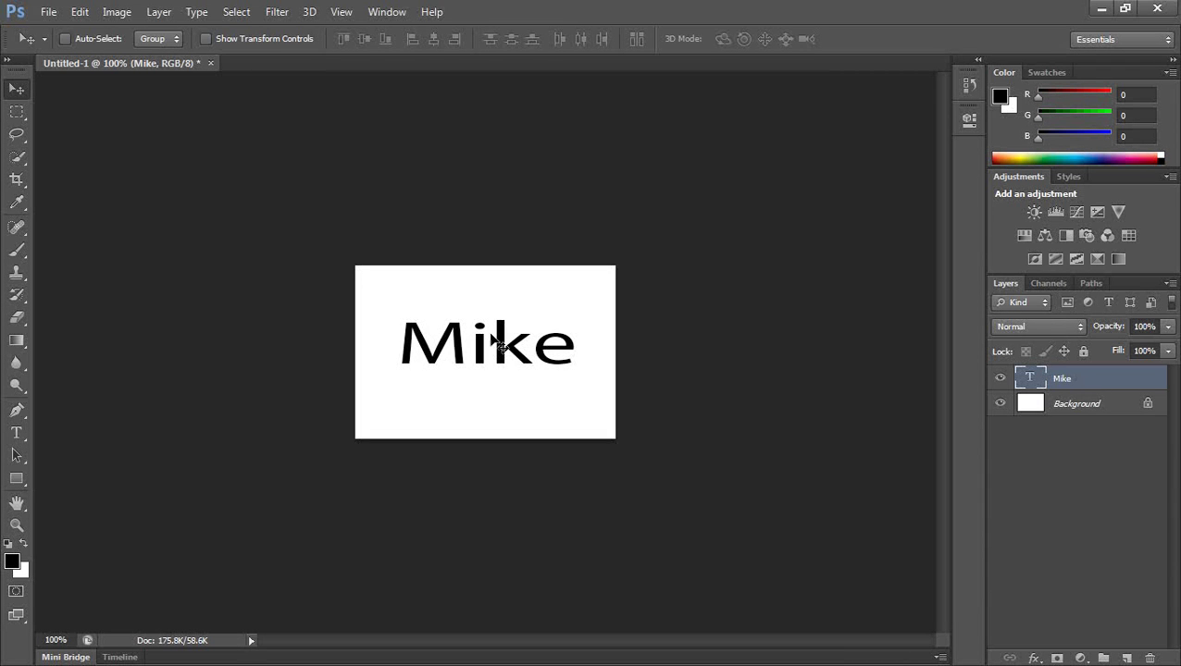
Try default preset styles on the text: striped, grey bevel-satin, then blue gradient
click(1068, 176)
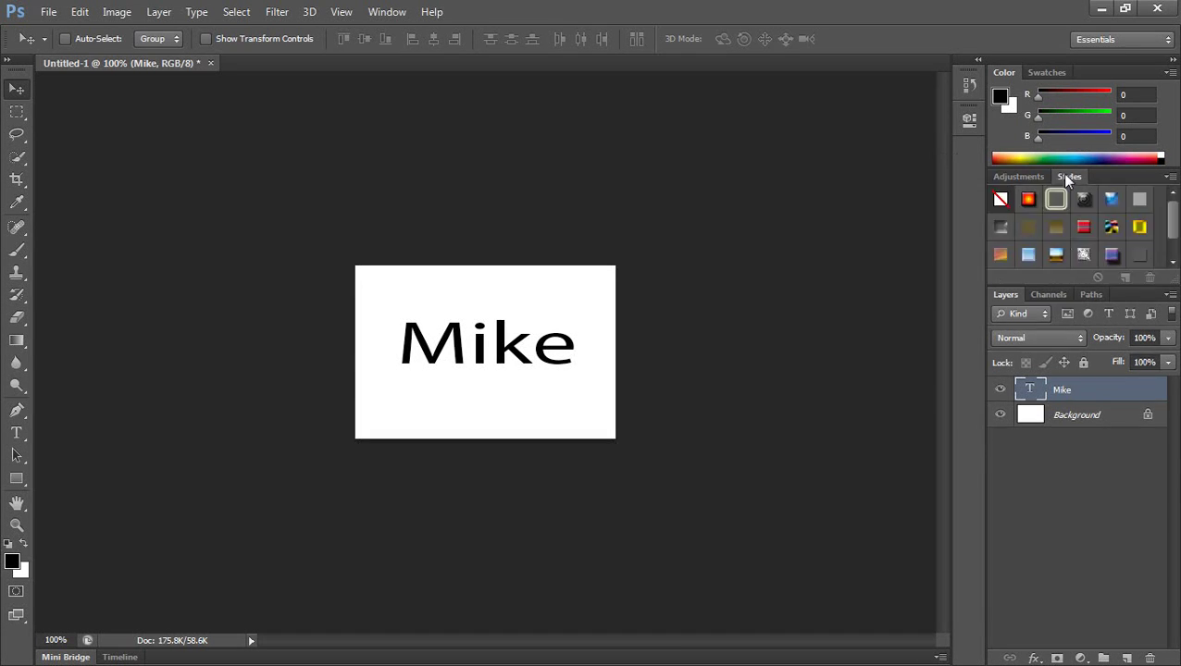
click(1078, 229)
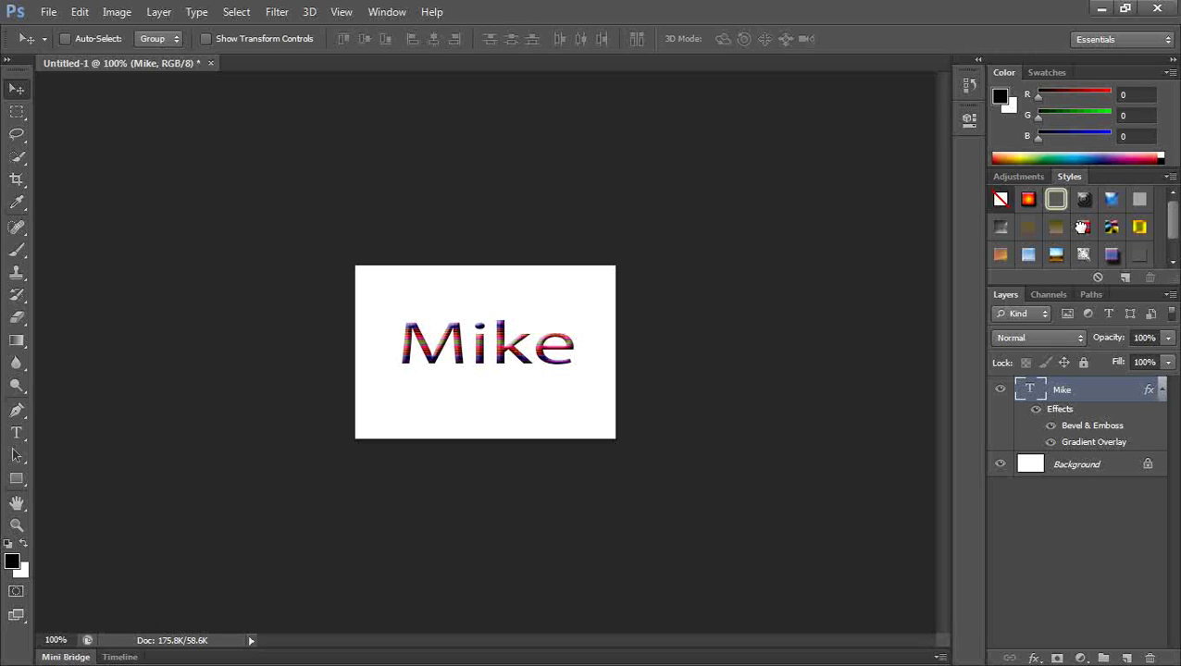
click(1081, 258)
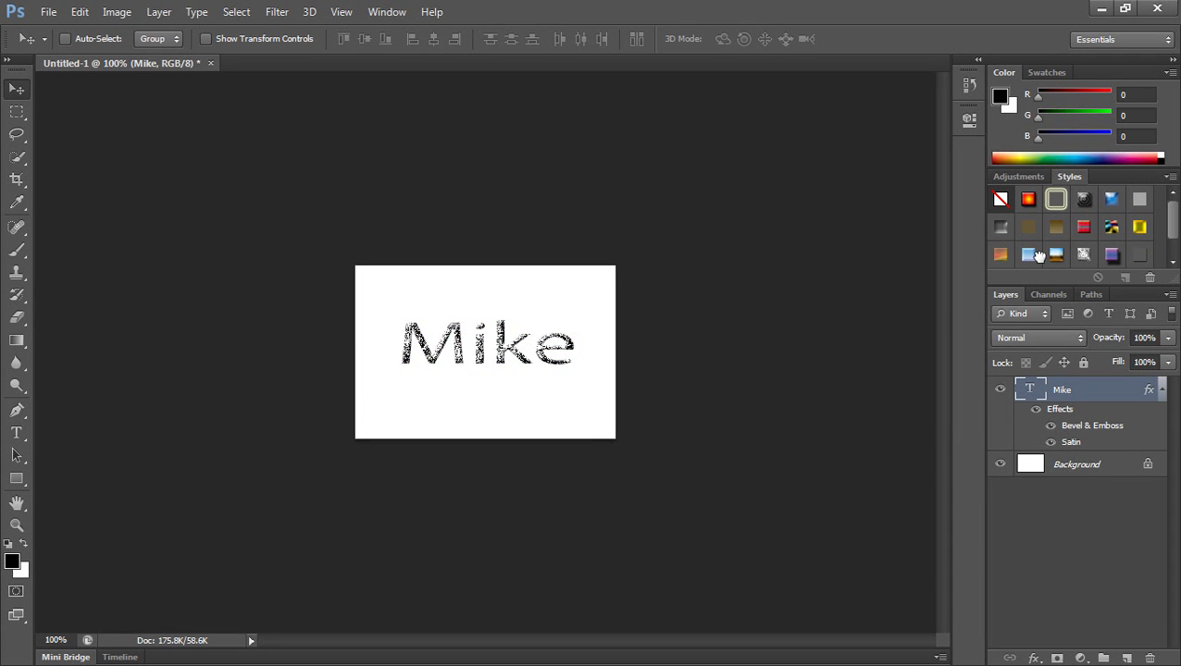
click(1037, 257)
click(388, 14)
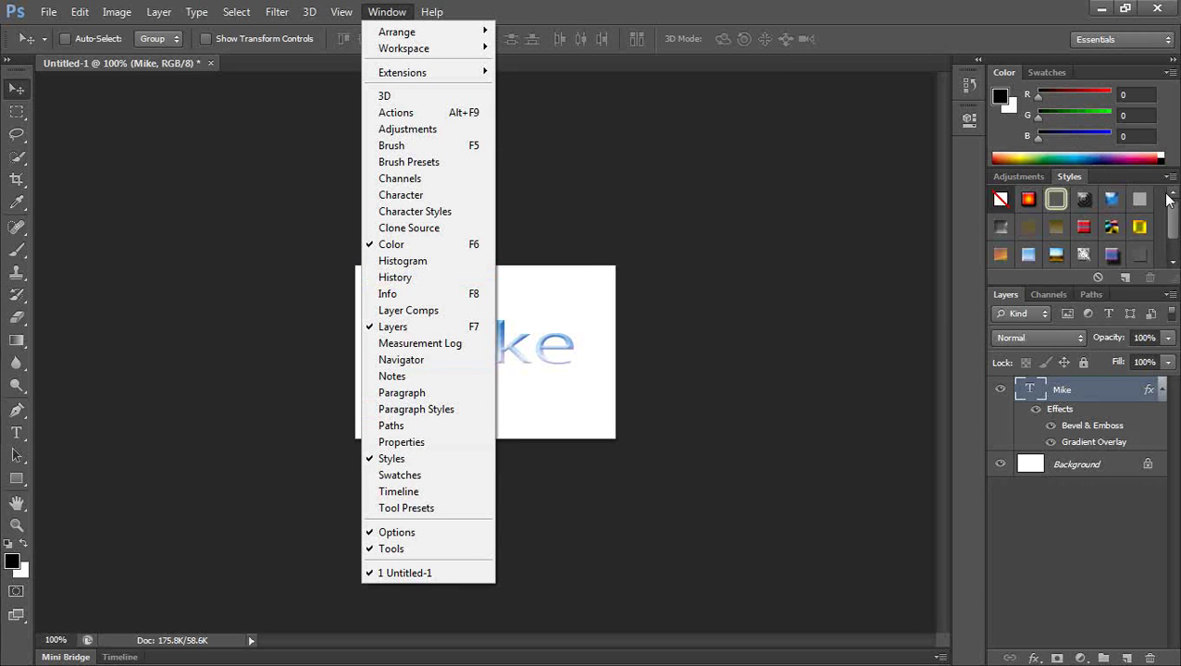
click(1068, 179)
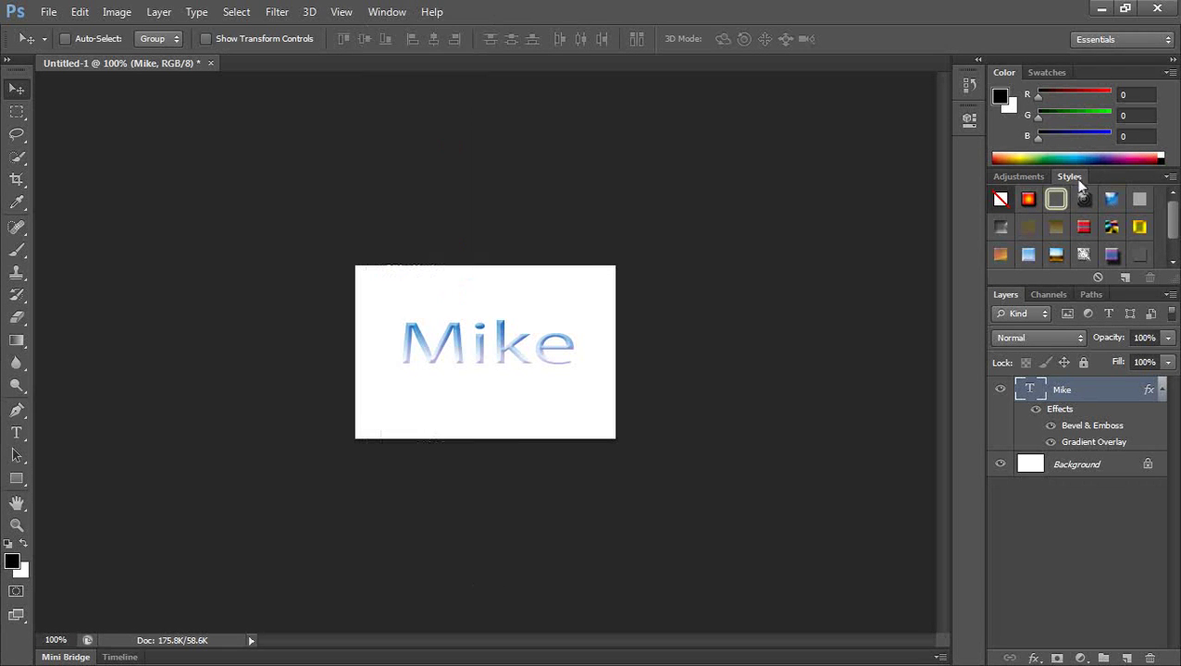
Load another style library, apply the purple gradient style, and hide the Background layer
click(1168, 178)
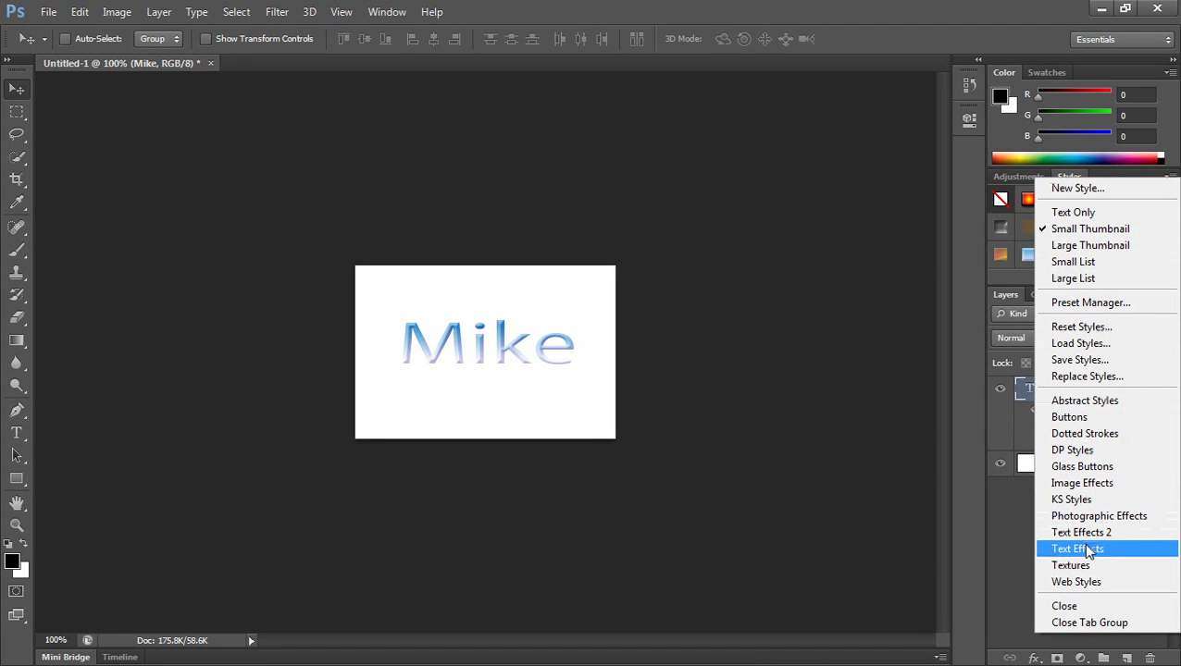
click(1072, 466)
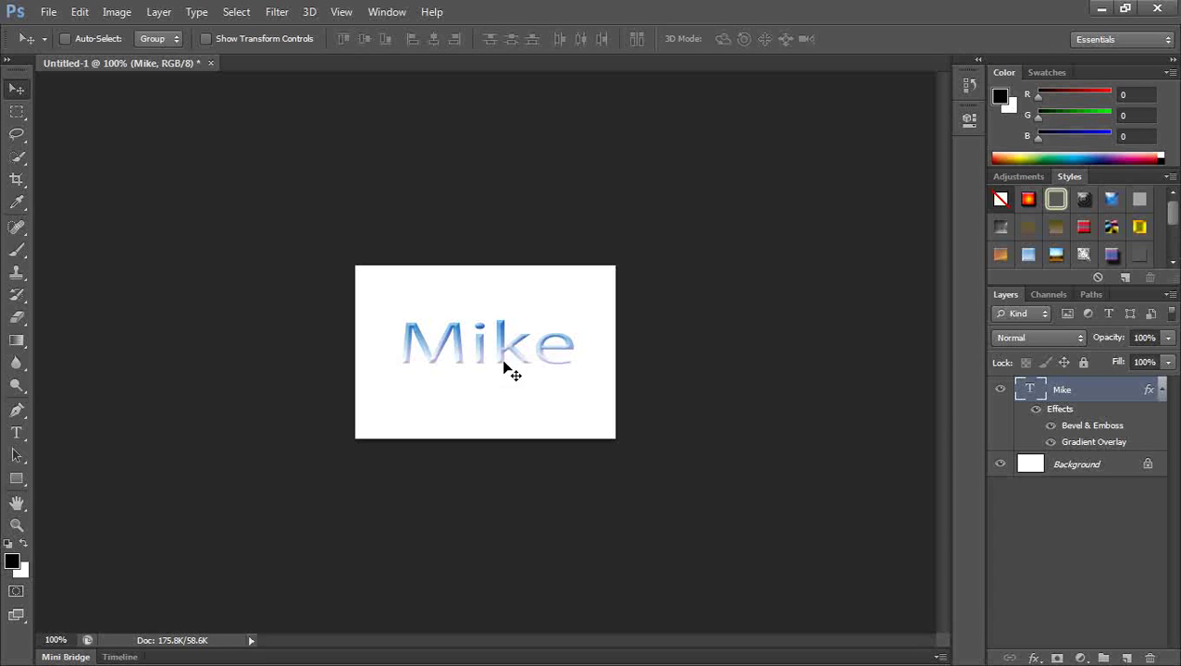
click(1172, 264)
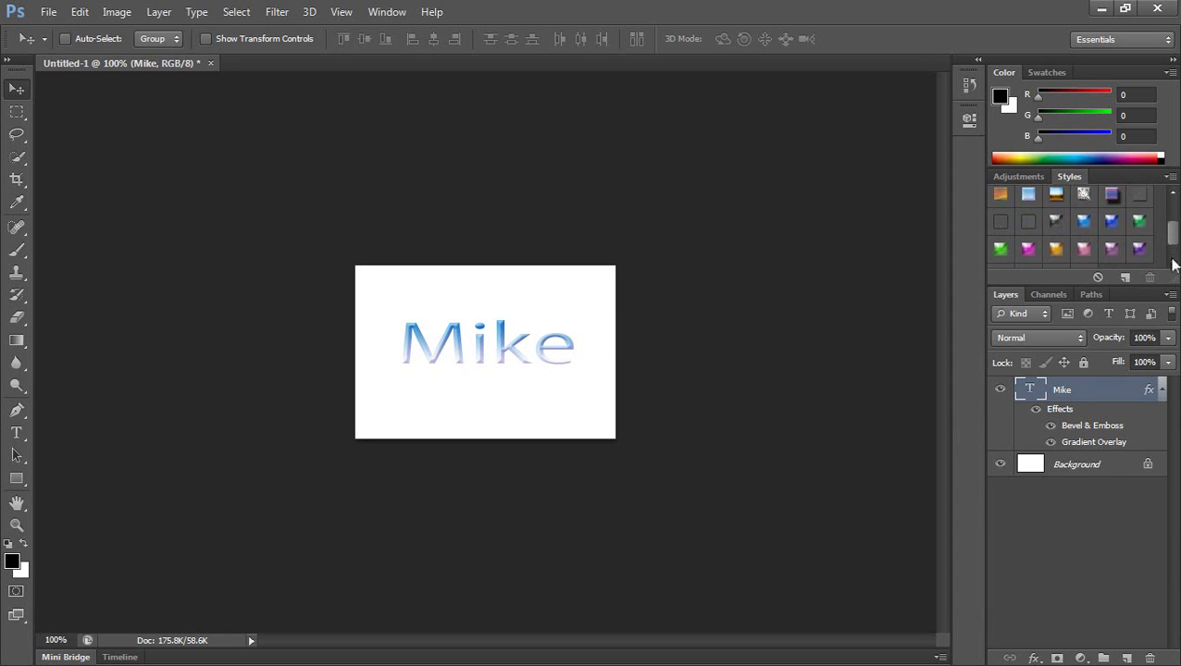
click(1110, 220)
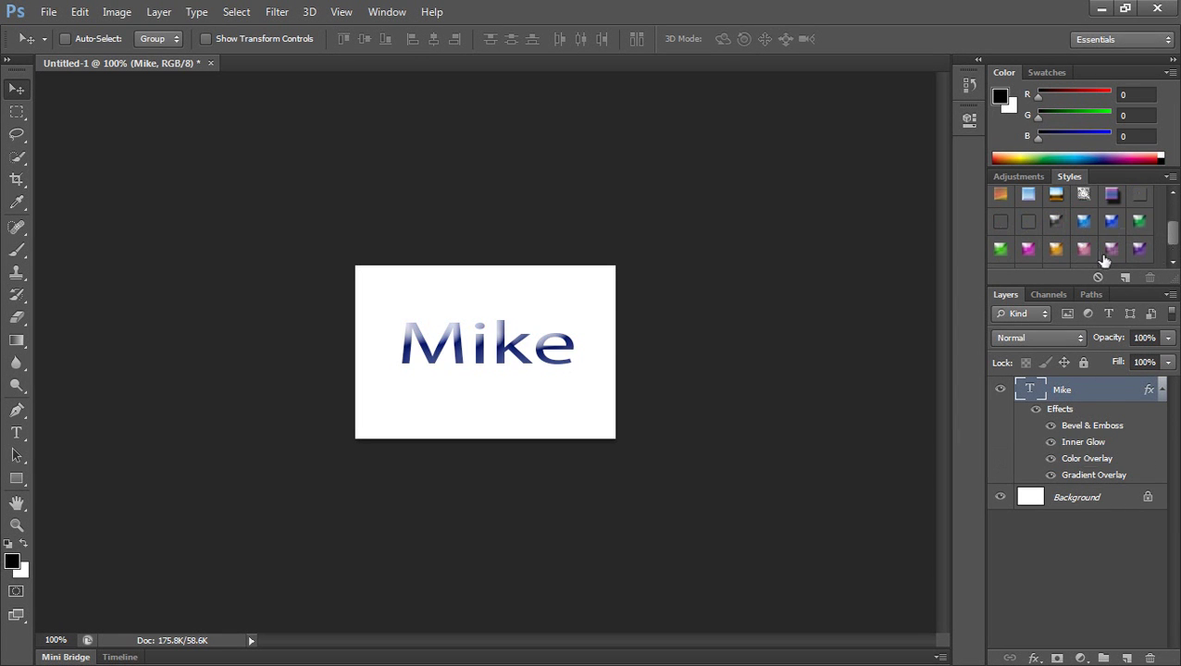
click(1027, 250)
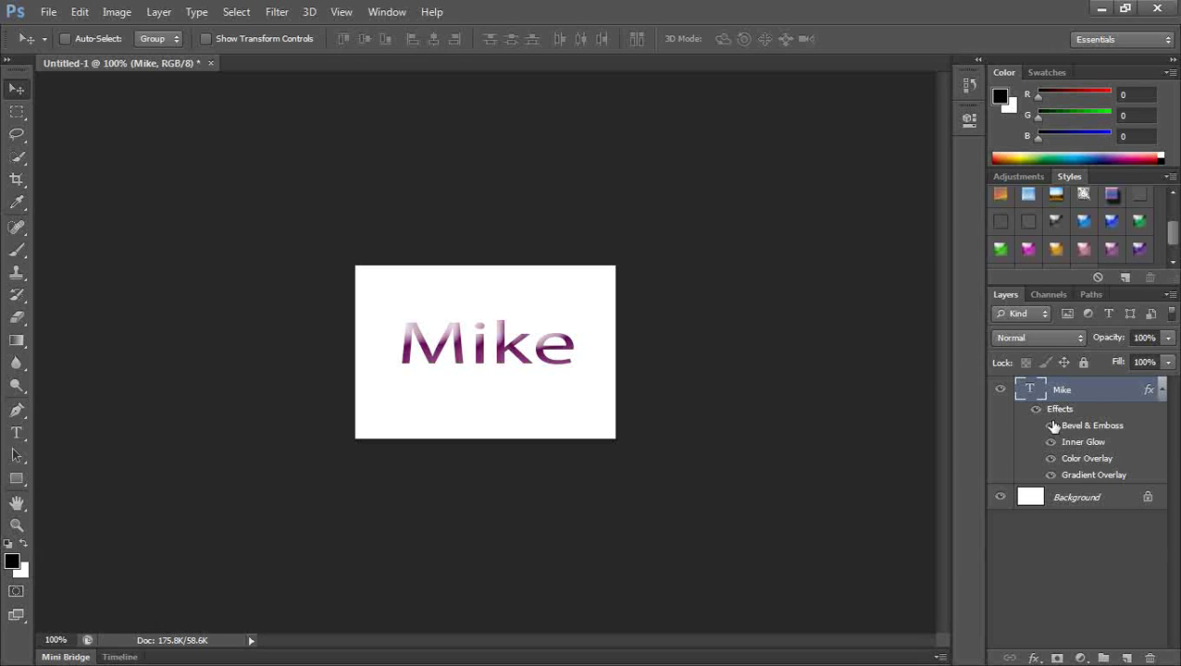
click(1000, 499)
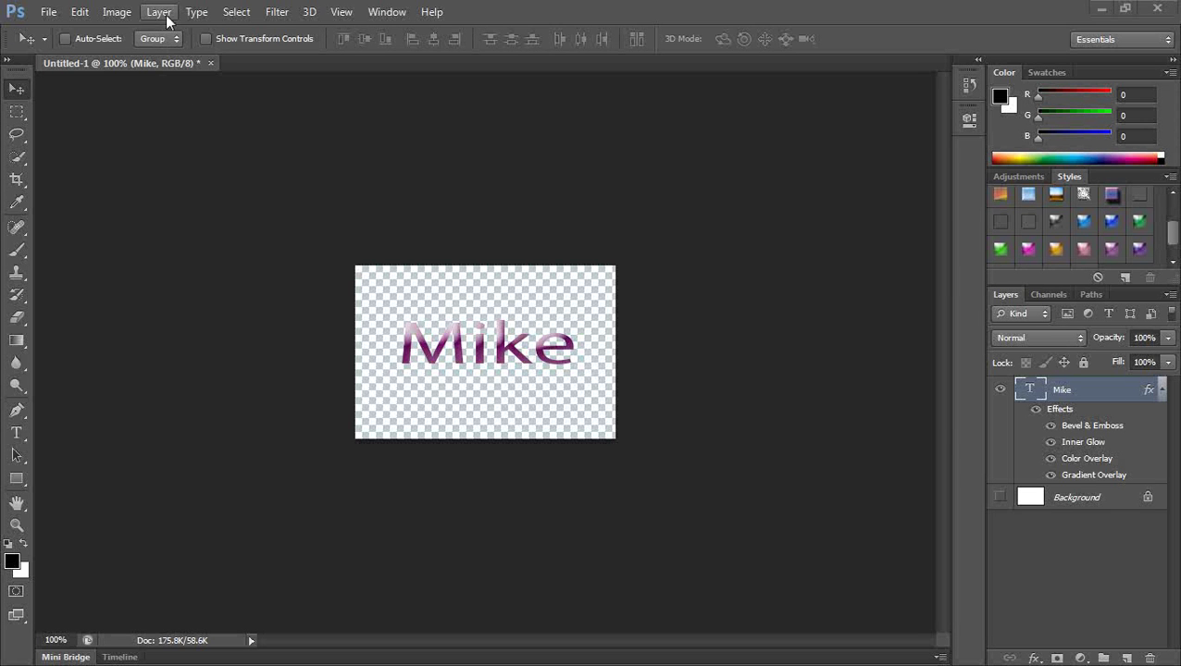
Trim transparent pixels from the top, bottom, left and right of the canvas
click(116, 12)
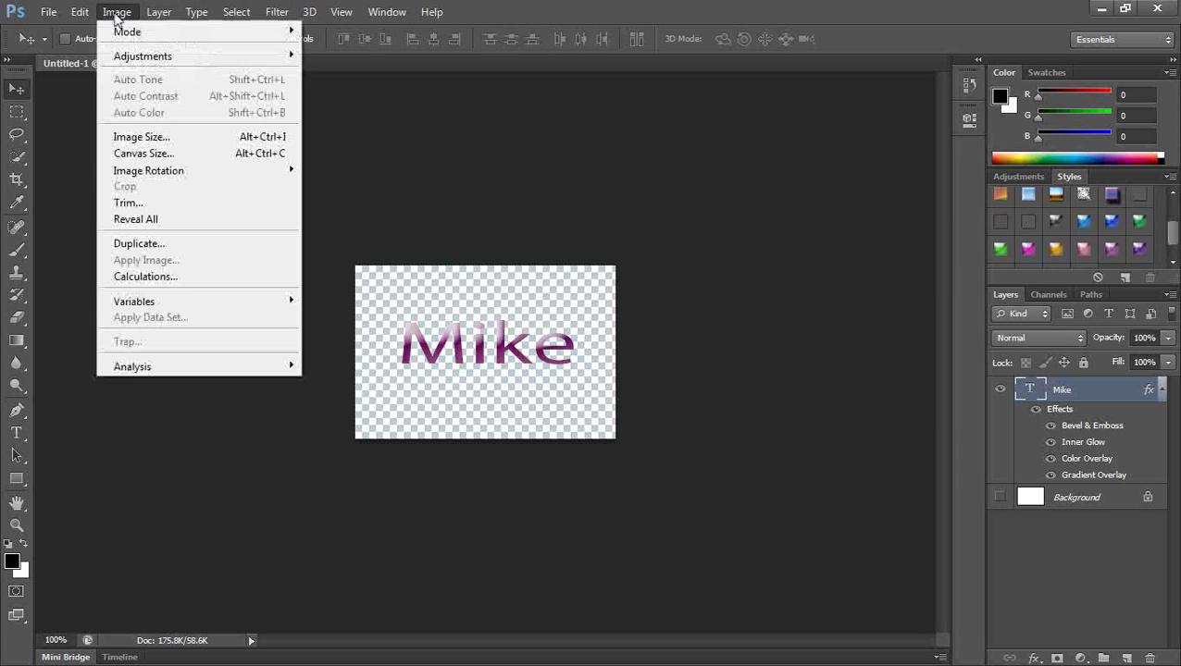
click(127, 203)
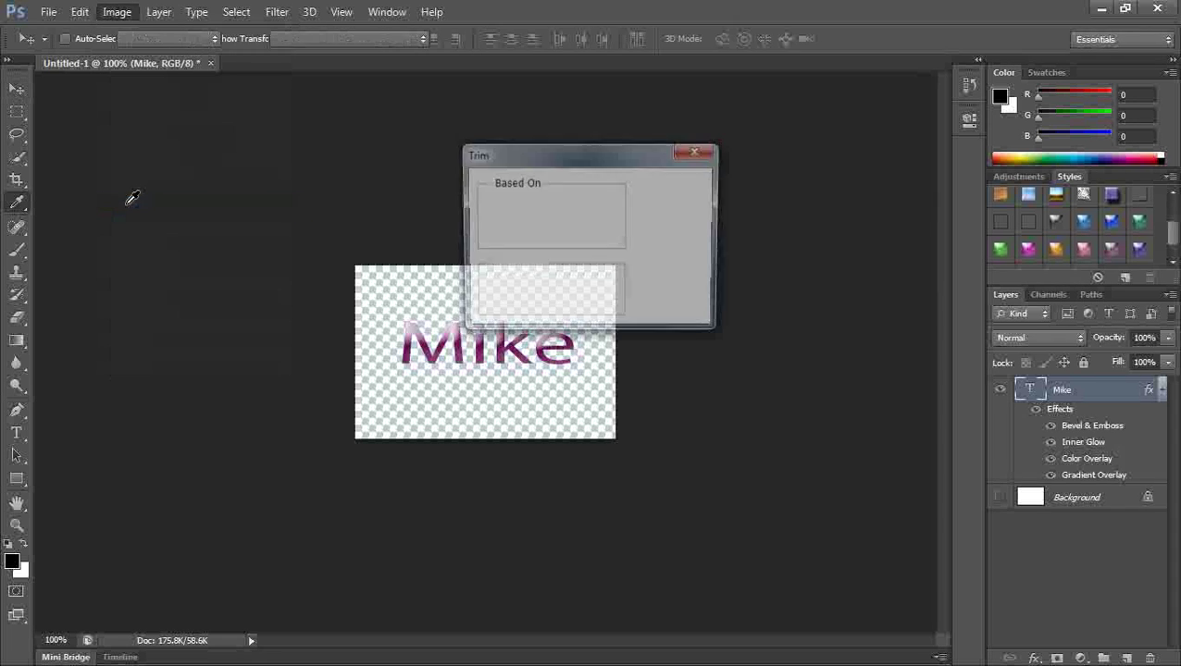
drag(507, 164, 195, 145)
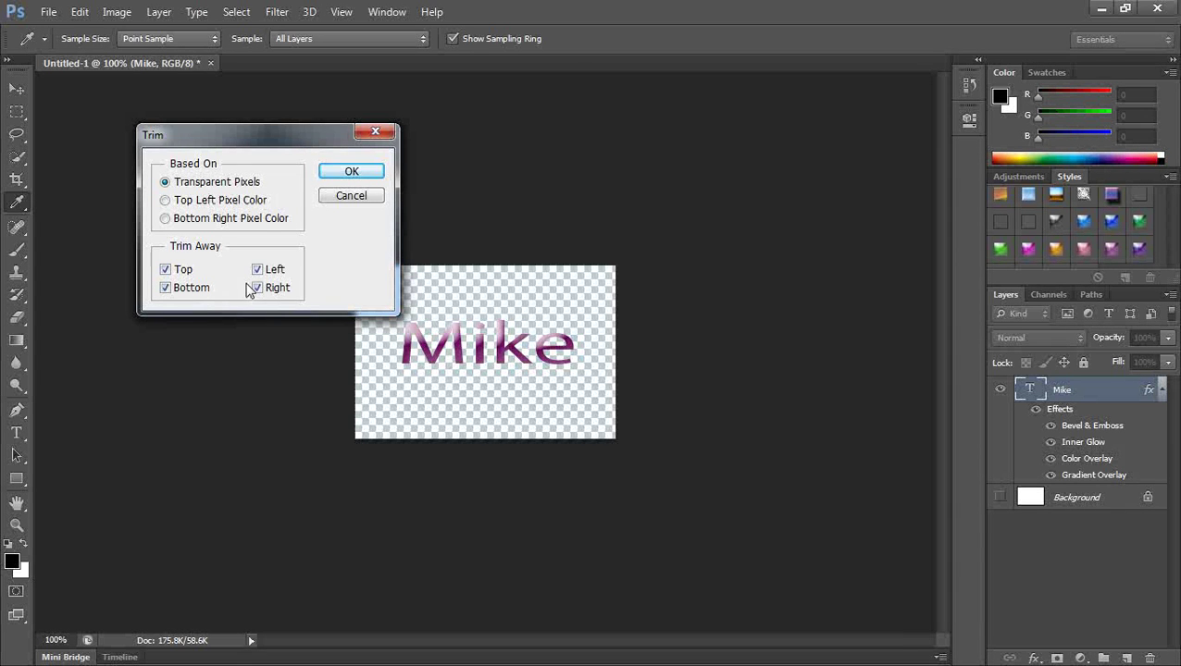
click(350, 172)
key(v)
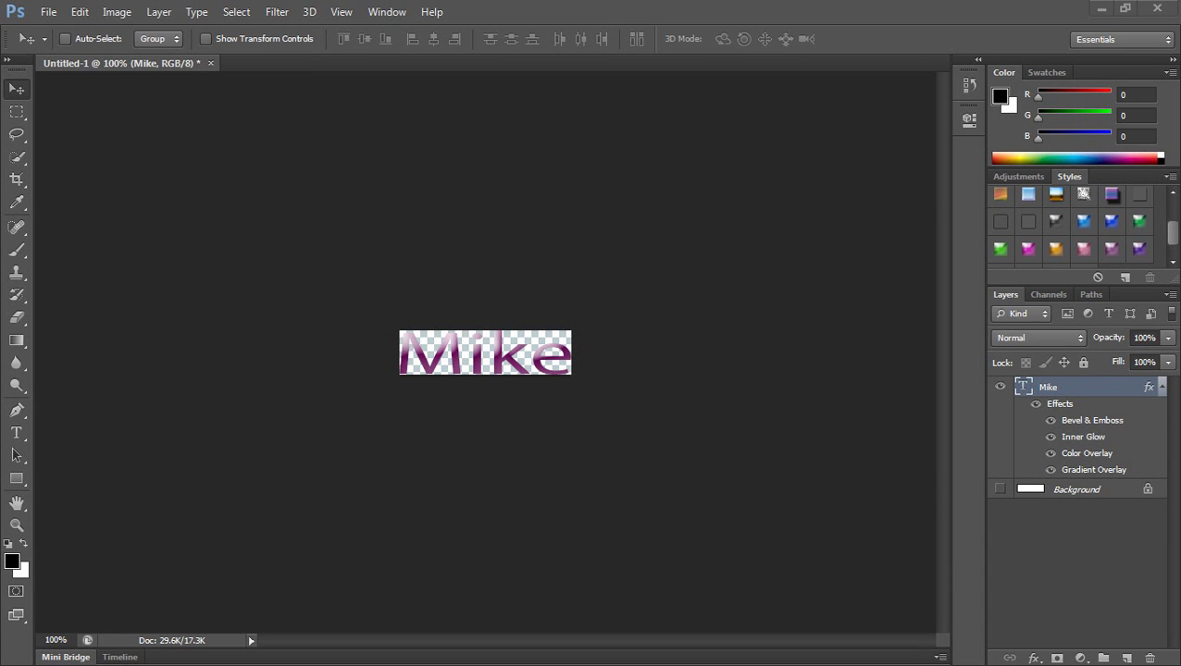
Open the Save for Web dialog for the image
click(48, 13)
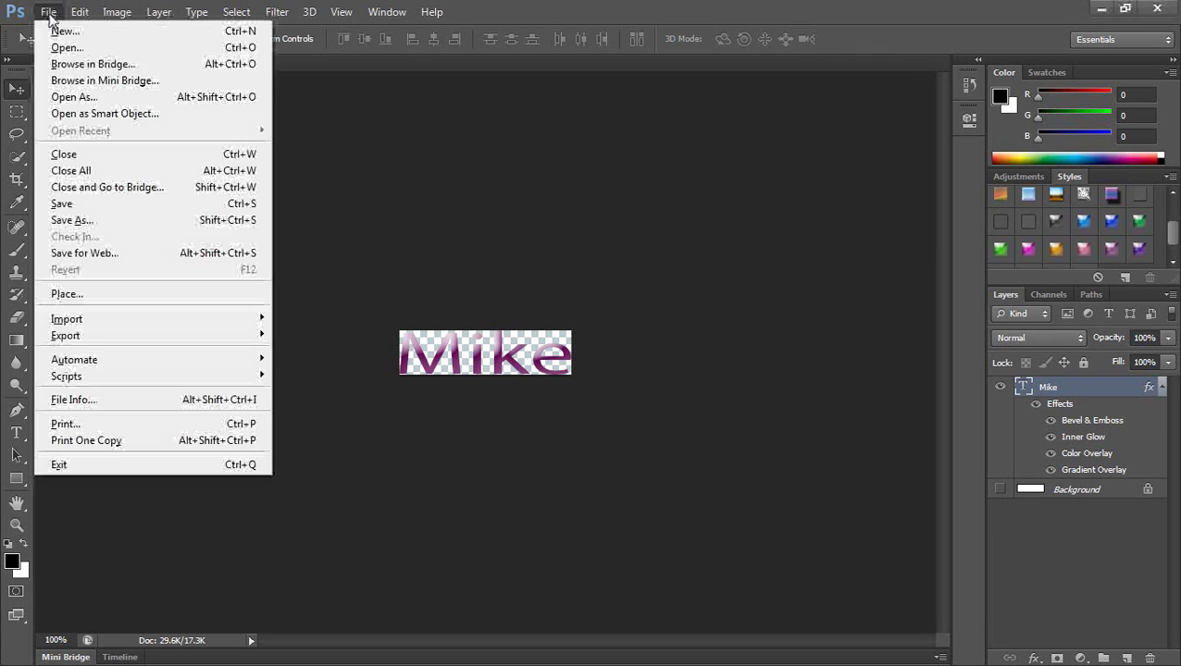
click(57, 253)
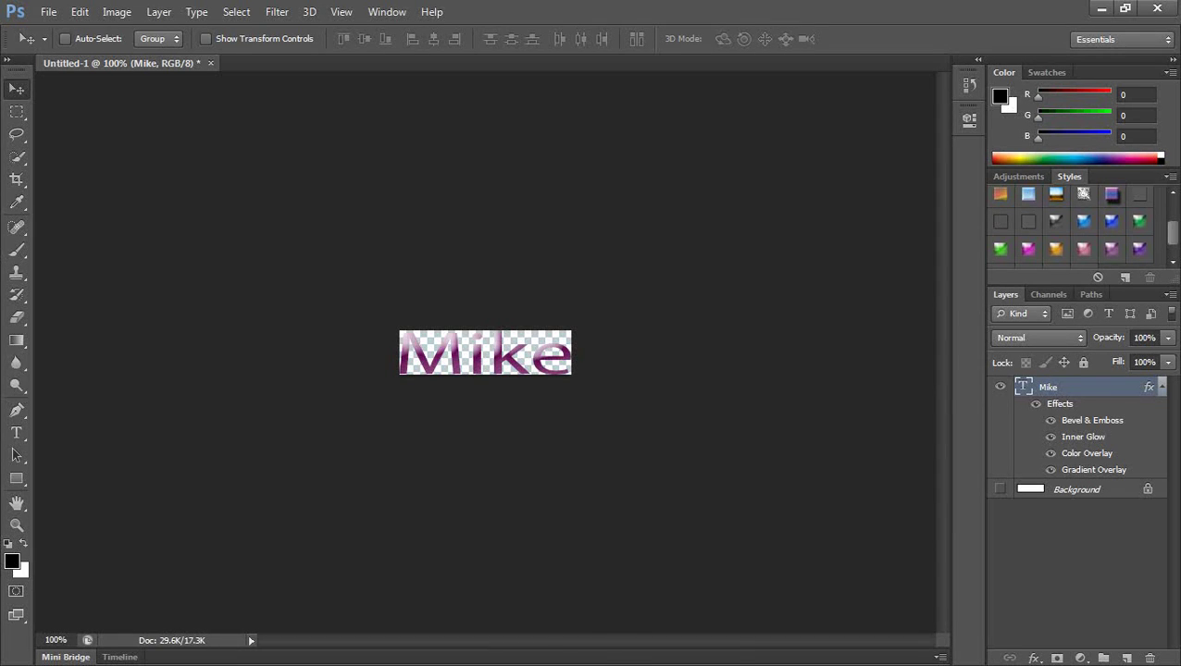
key(ctrl+alt+shift+s)
drag(703, 111, 801, 8)
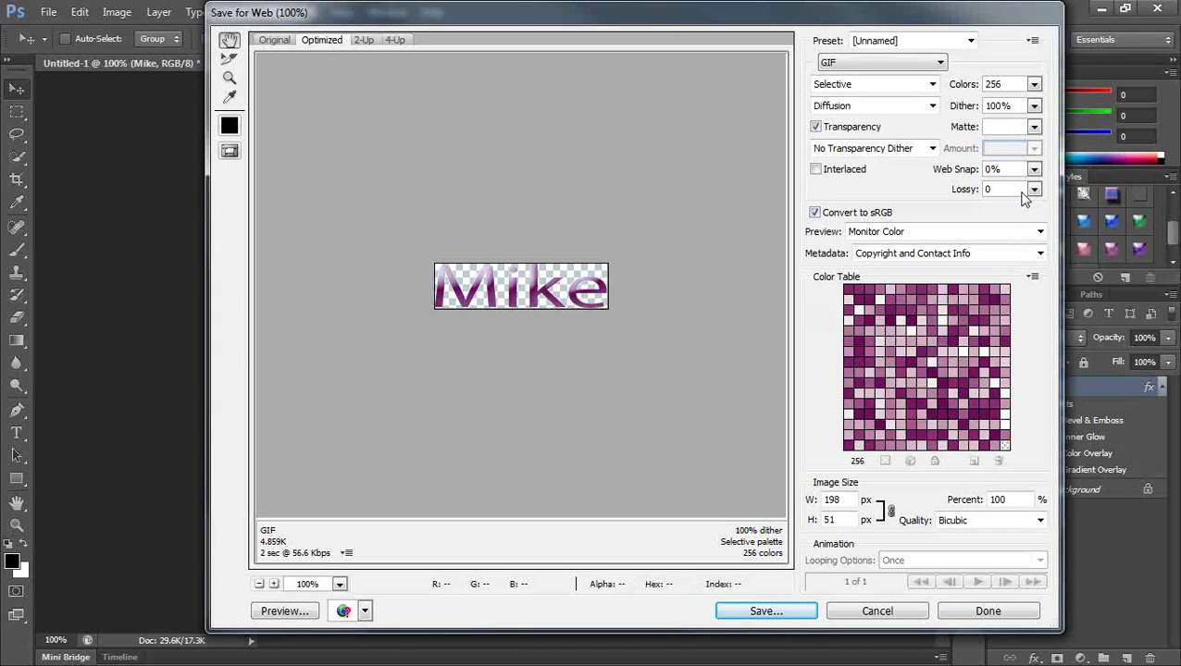
Keep transparent GIF output, set Matte to None, and proceed to save
click(1033, 126)
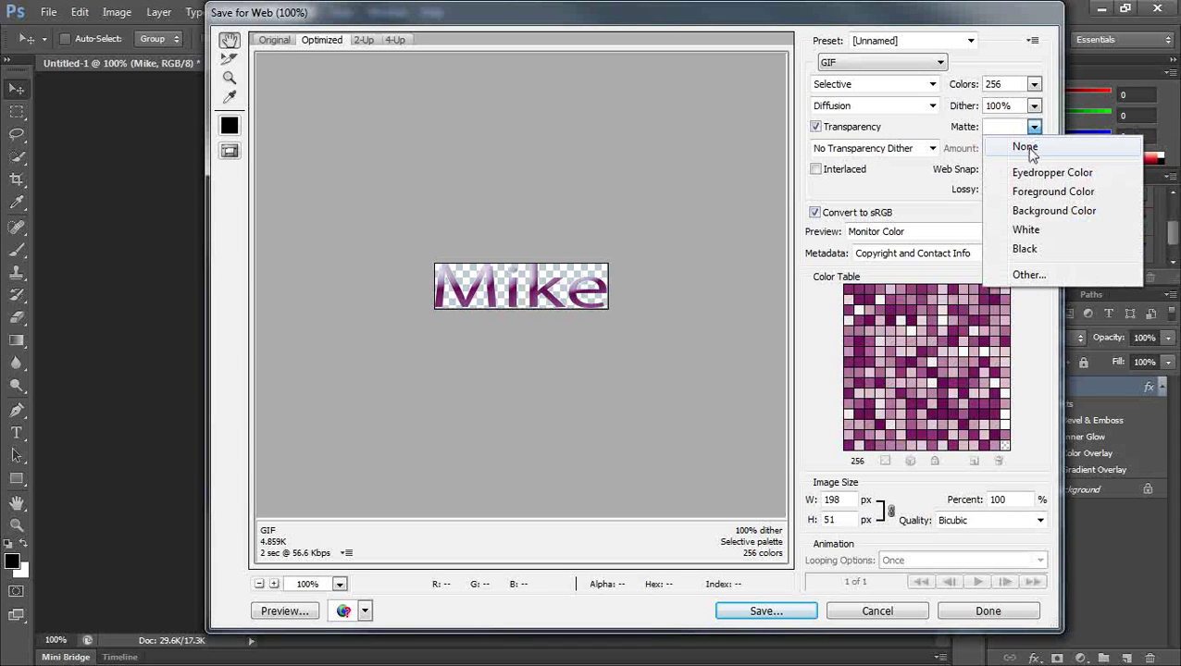
click(1027, 148)
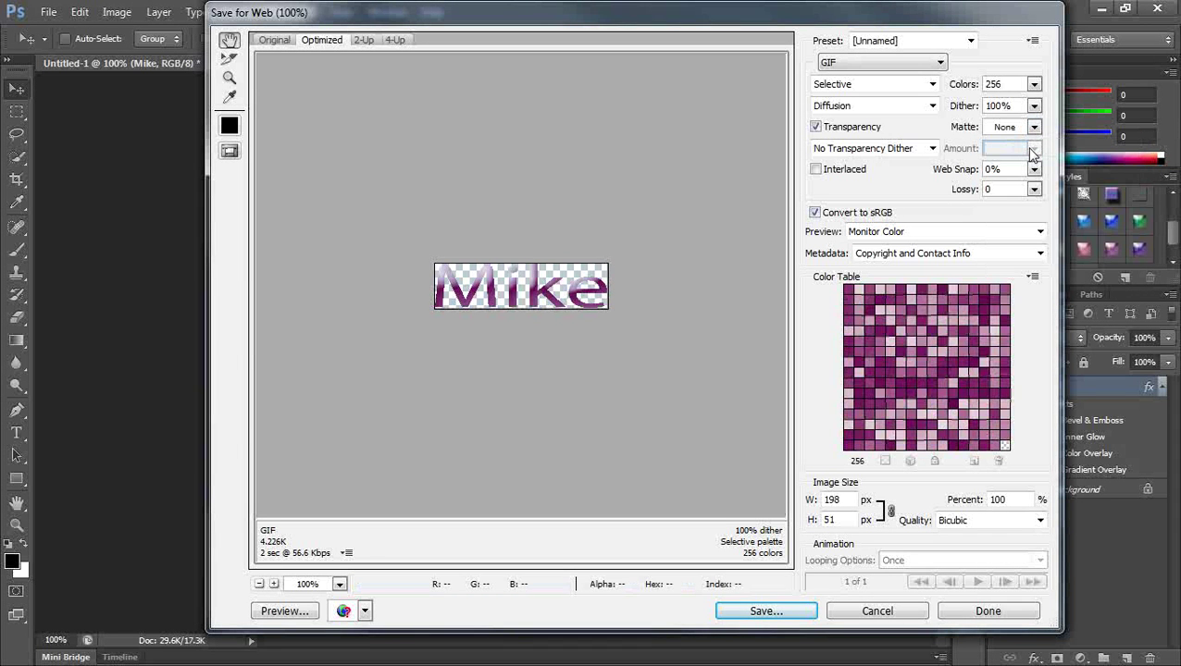
click(1033, 127)
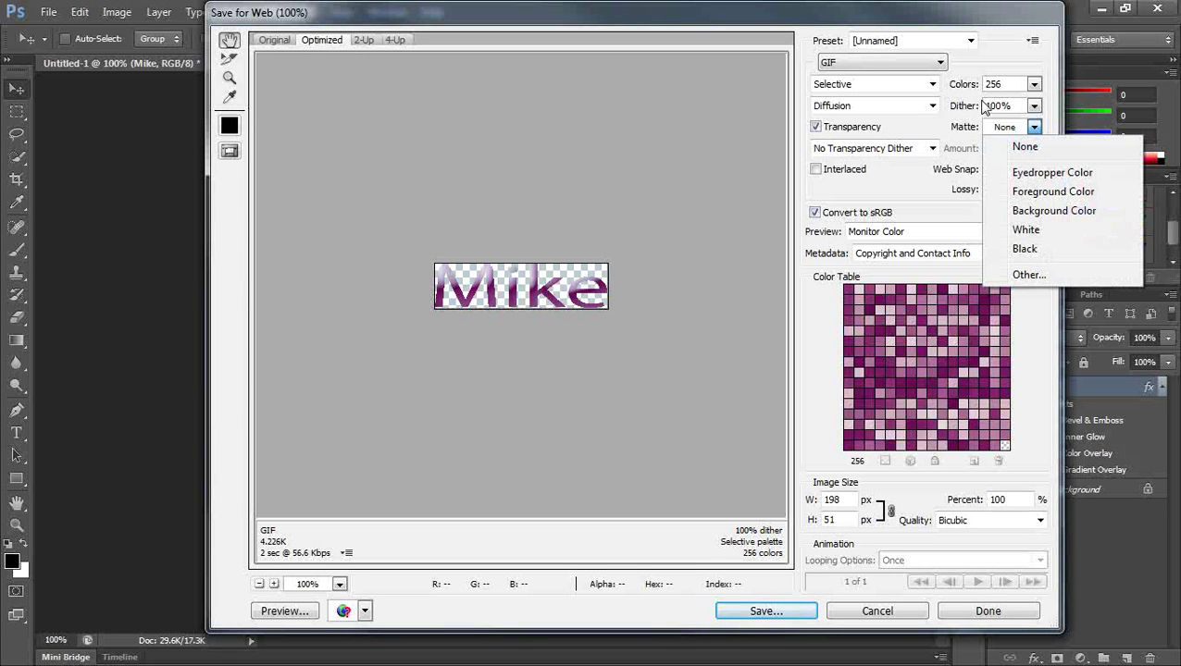
click(1004, 66)
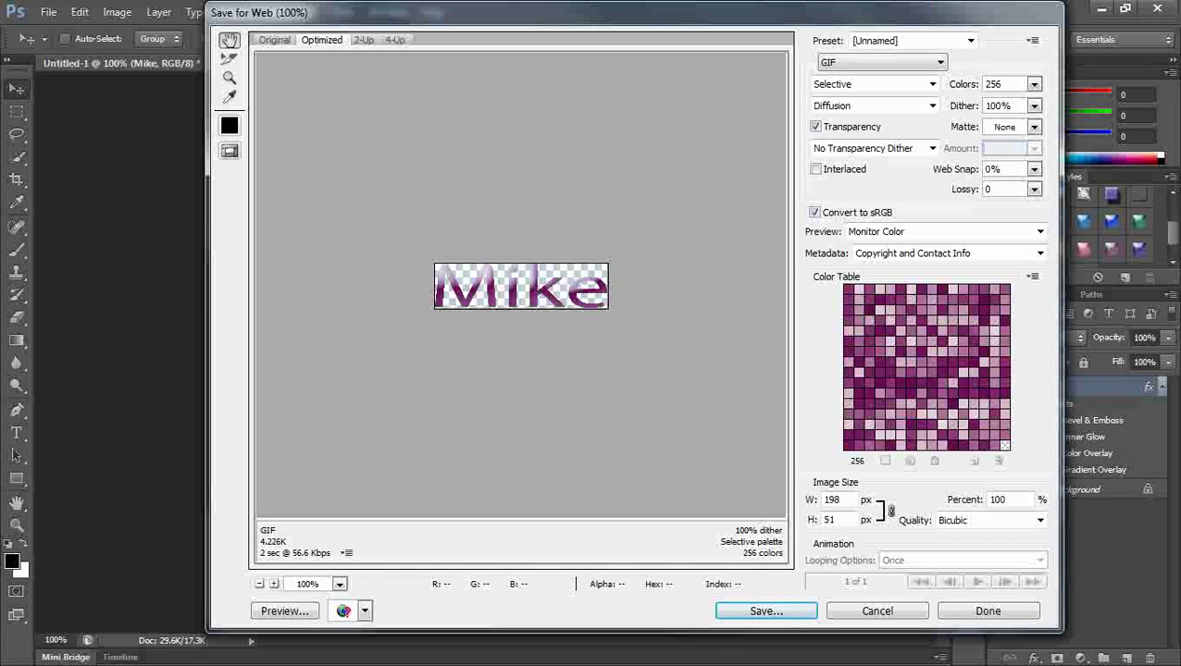
key(Return)
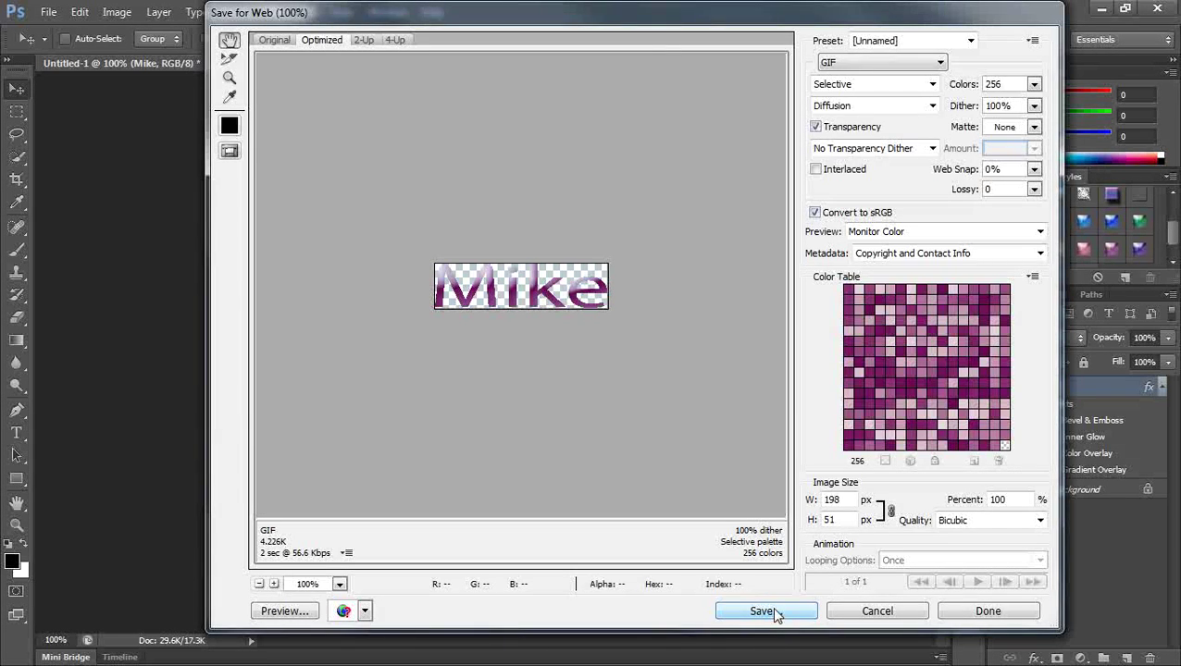
click(775, 612)
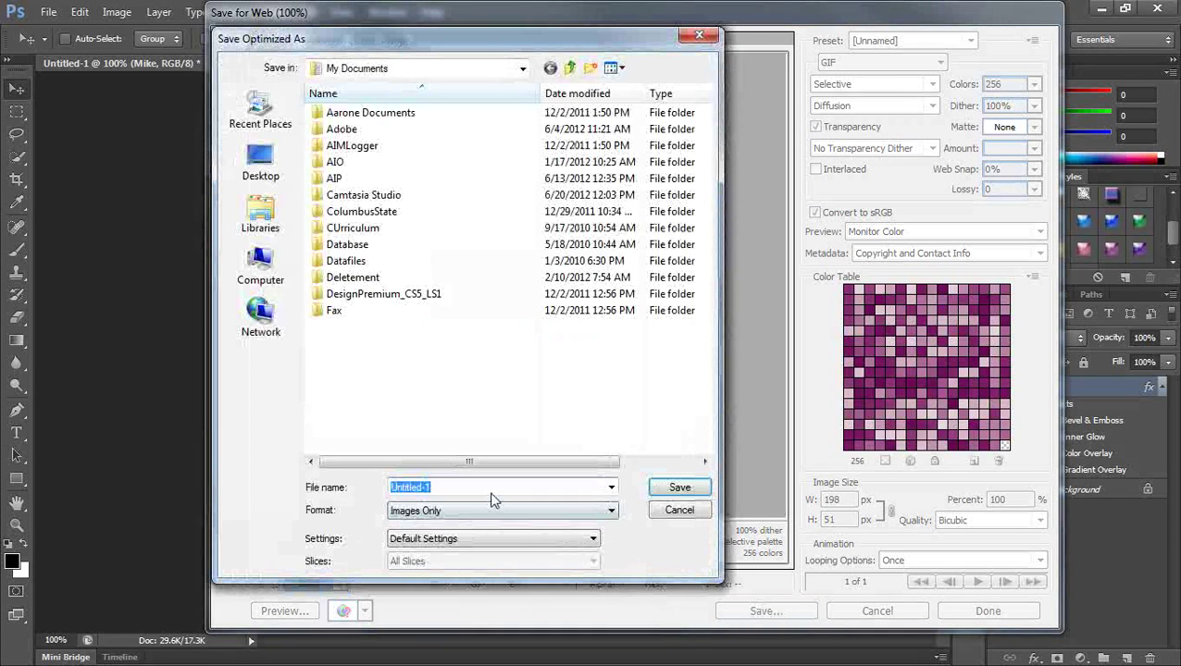
Save the optimized GIF as mike.gif in My Documents
text(mi)
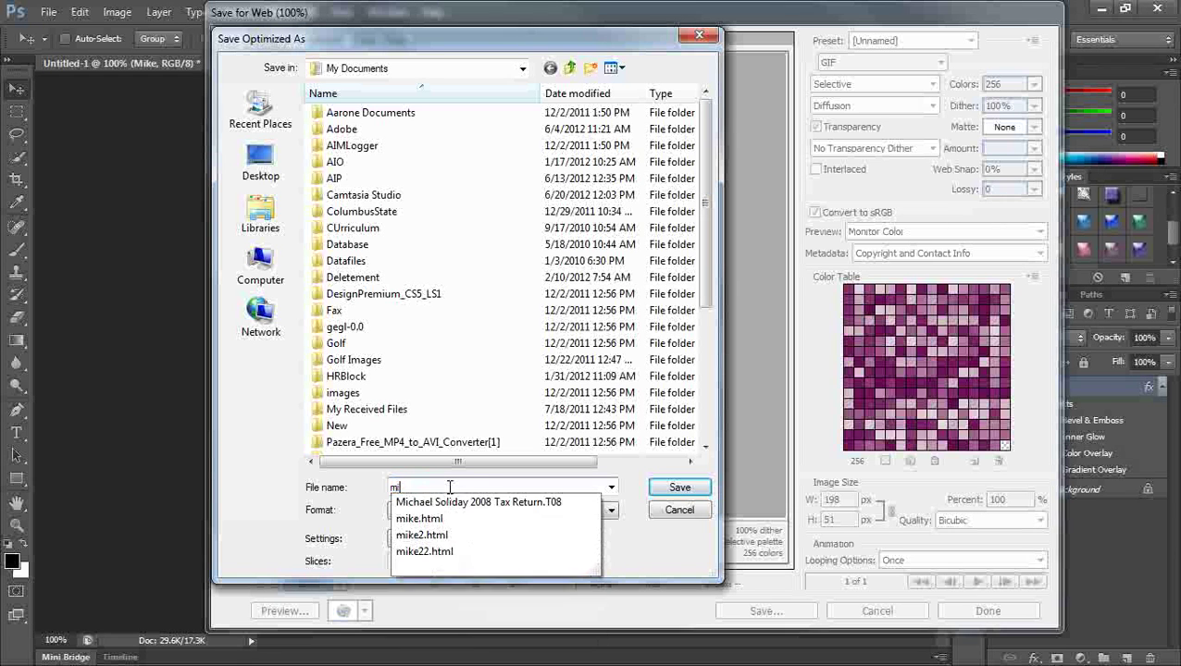
text(ke.gif)
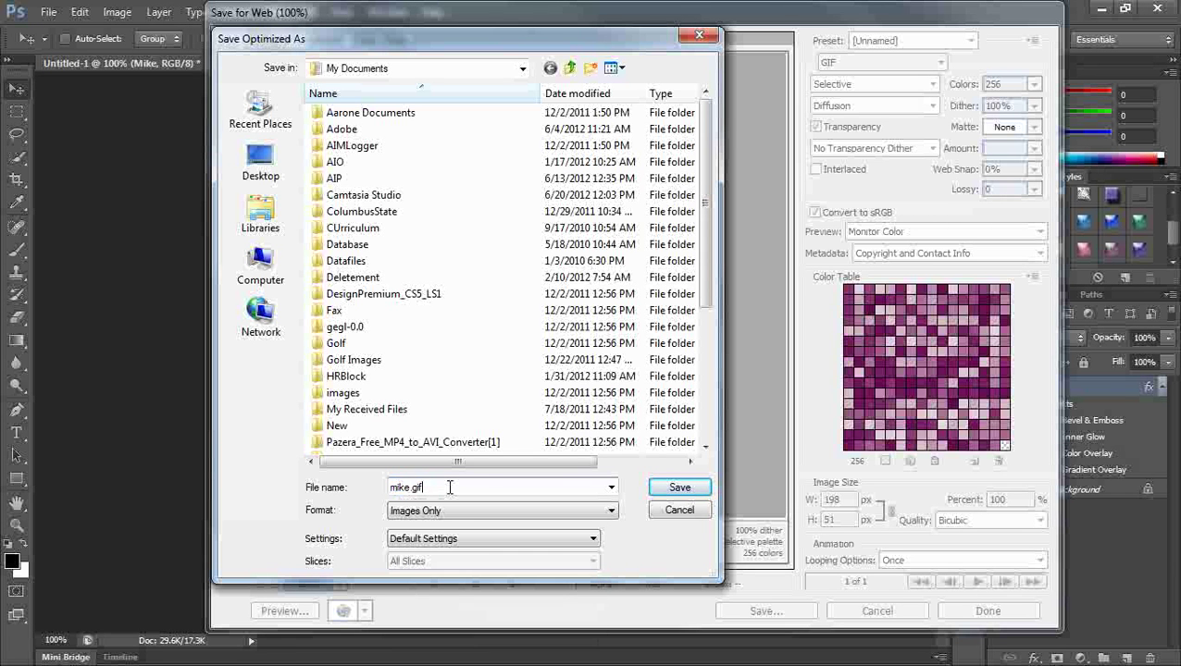
click(655, 490)
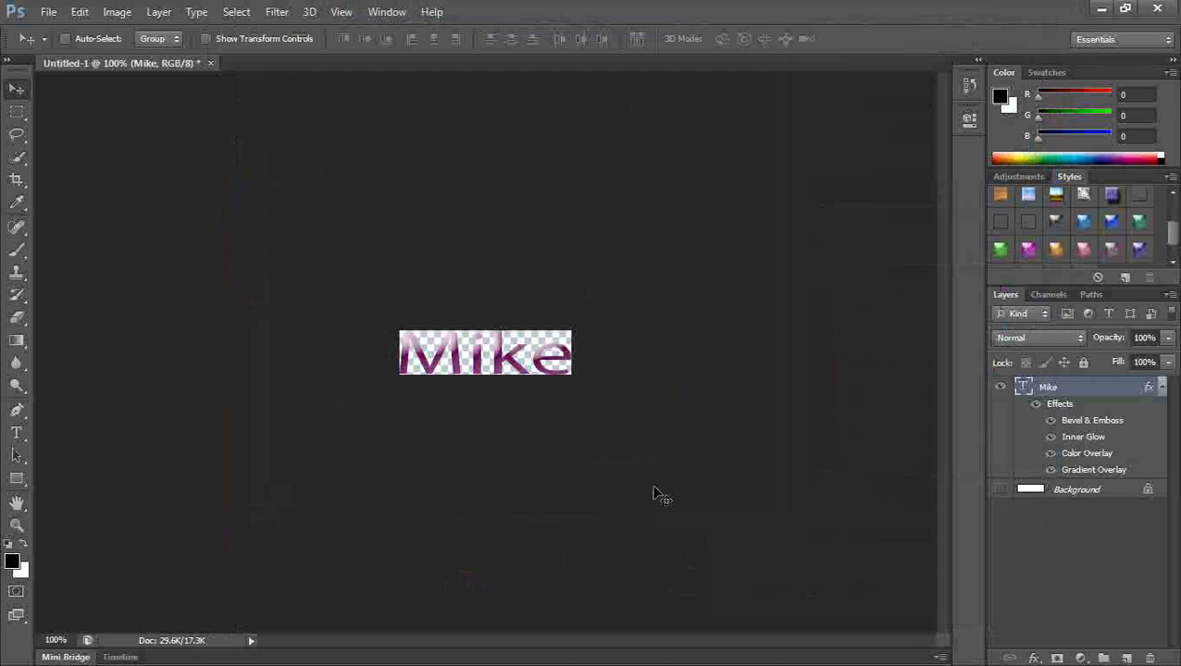